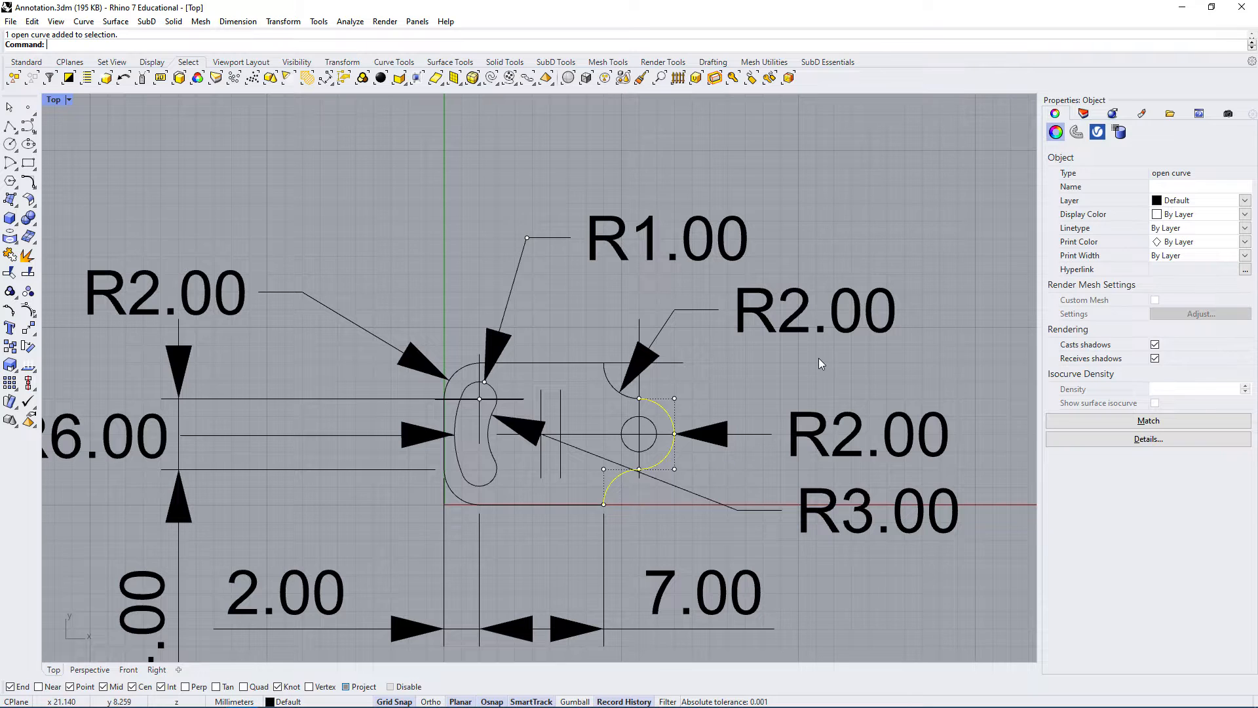
pyautogui.click(819, 357)
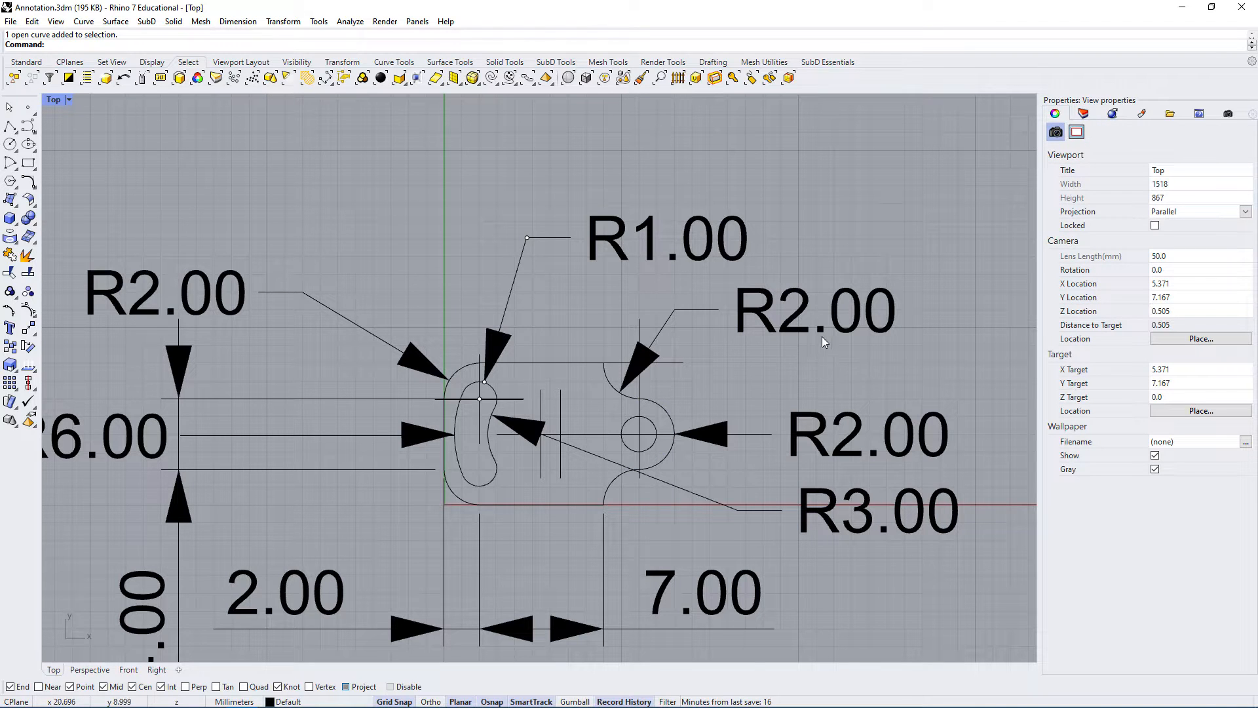
pyautogui.click(1084, 114)
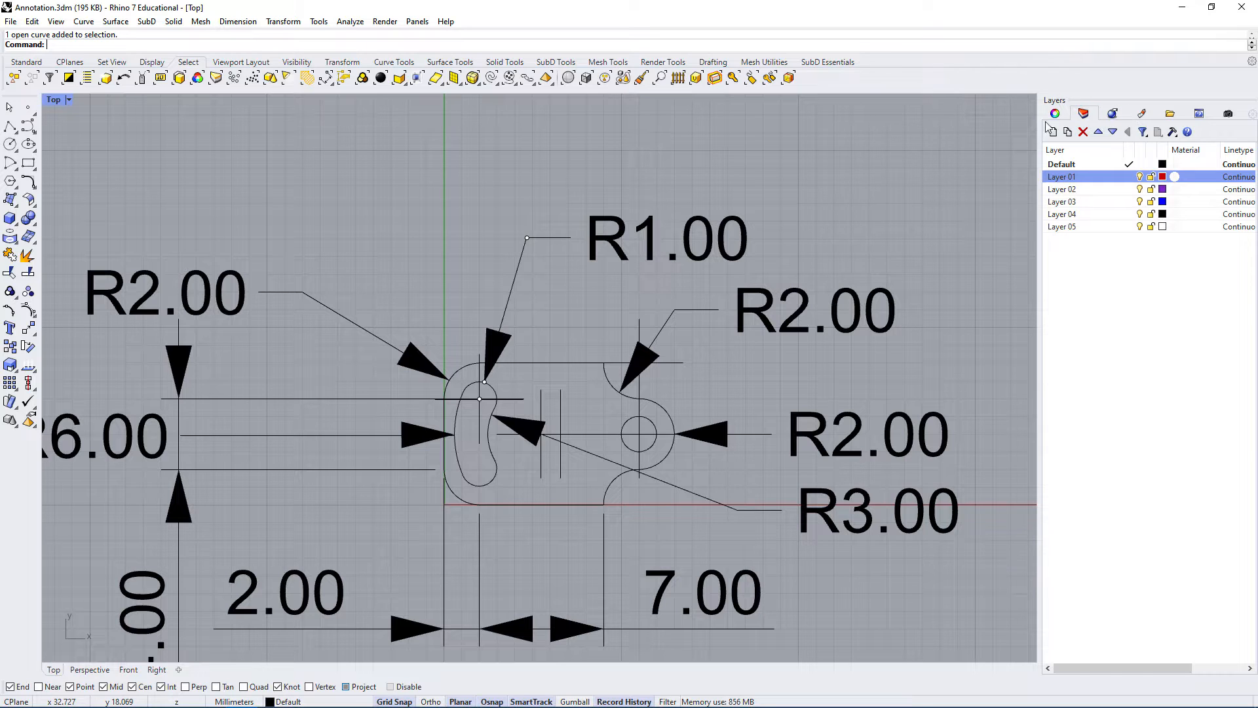
pyautogui.click(1054, 113)
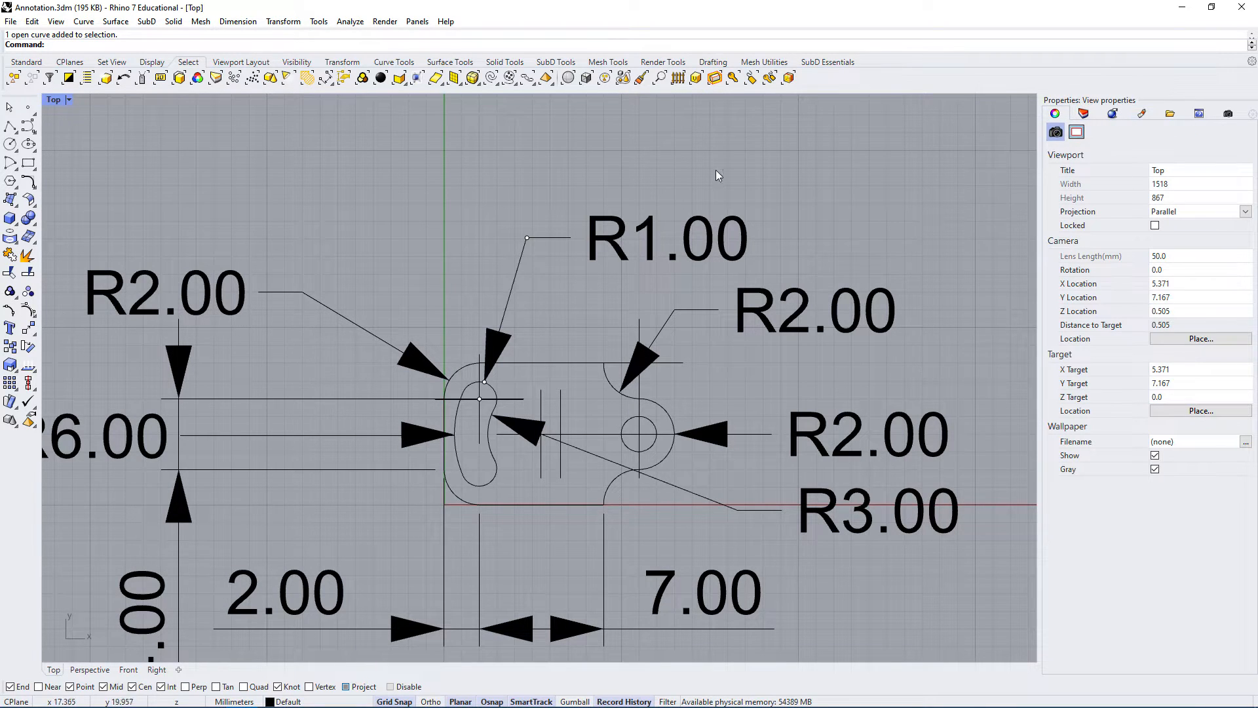
# - Examine the object and annotation properties of the R1.00 radius dimension and the 7.00 linear dimension, including style and text height
pyautogui.click(648, 230)
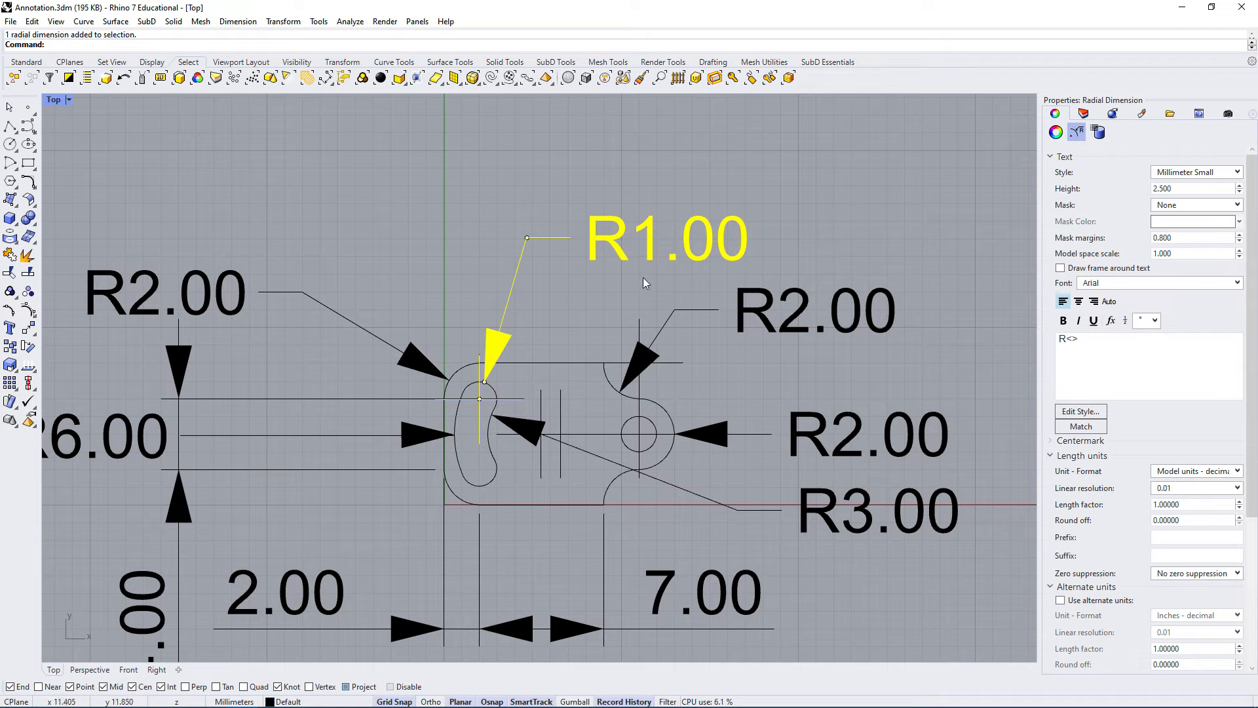
pyautogui.click(1056, 133)
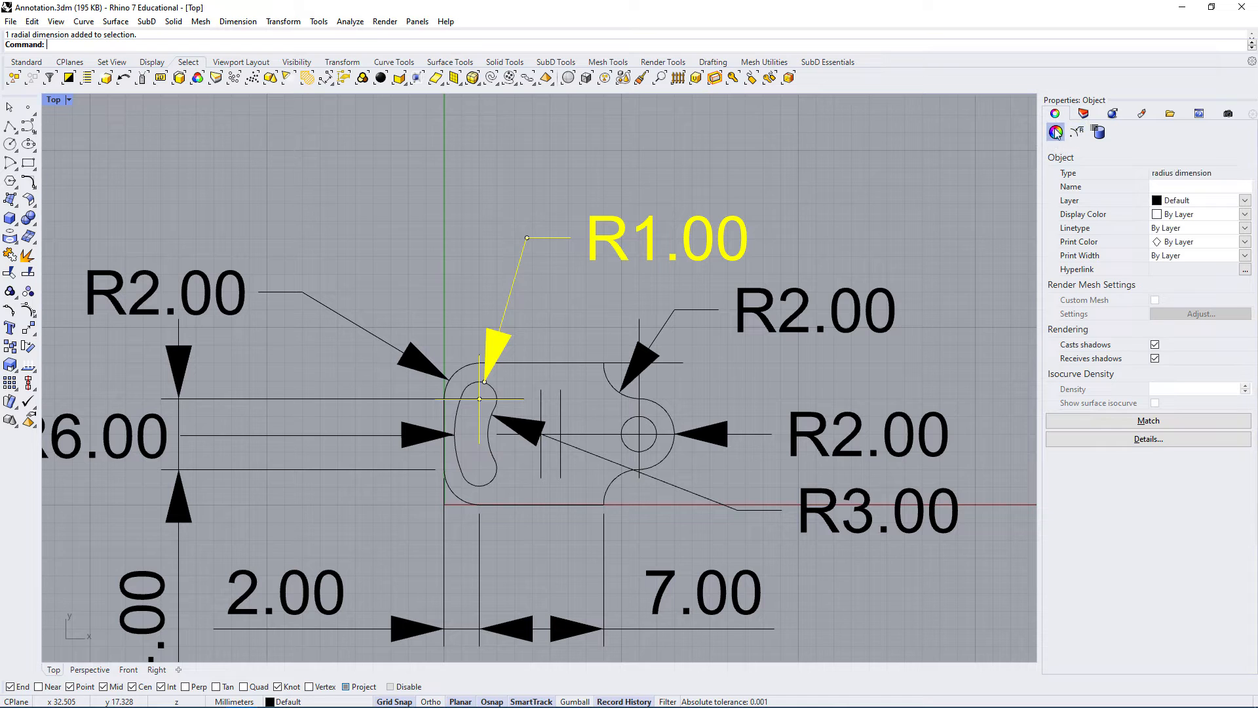
pyautogui.click(1077, 133)
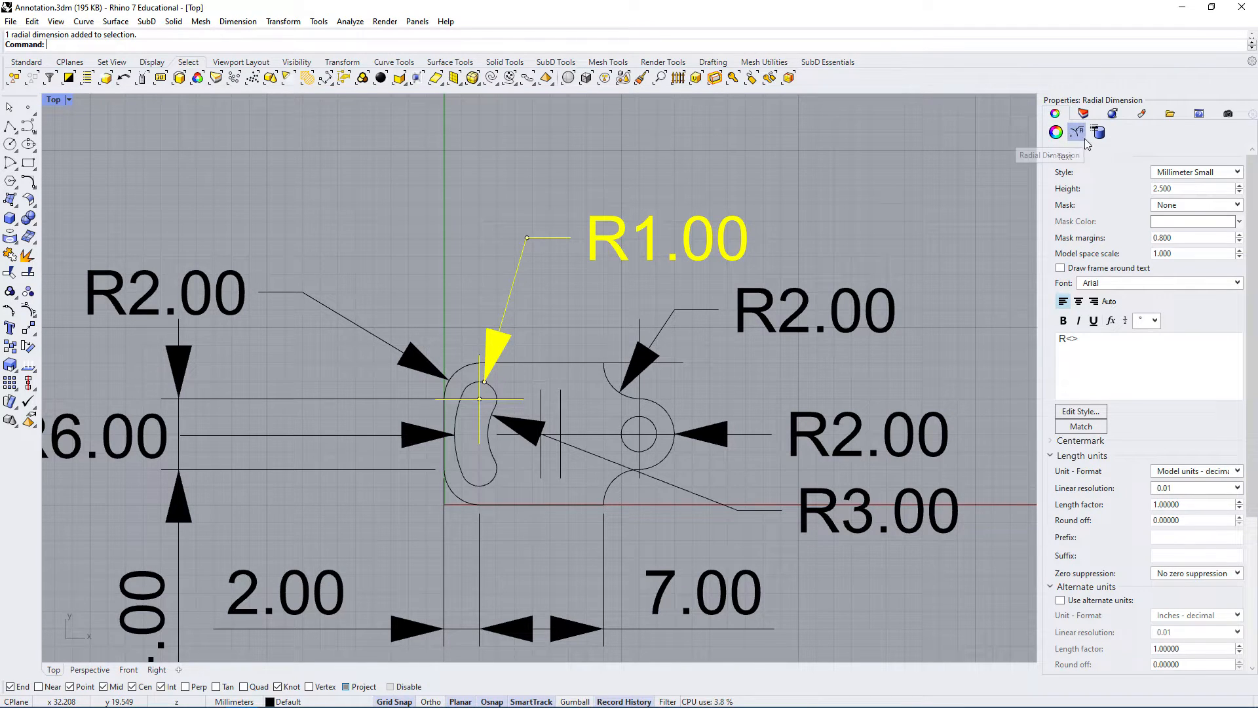
pyautogui.click(670, 593)
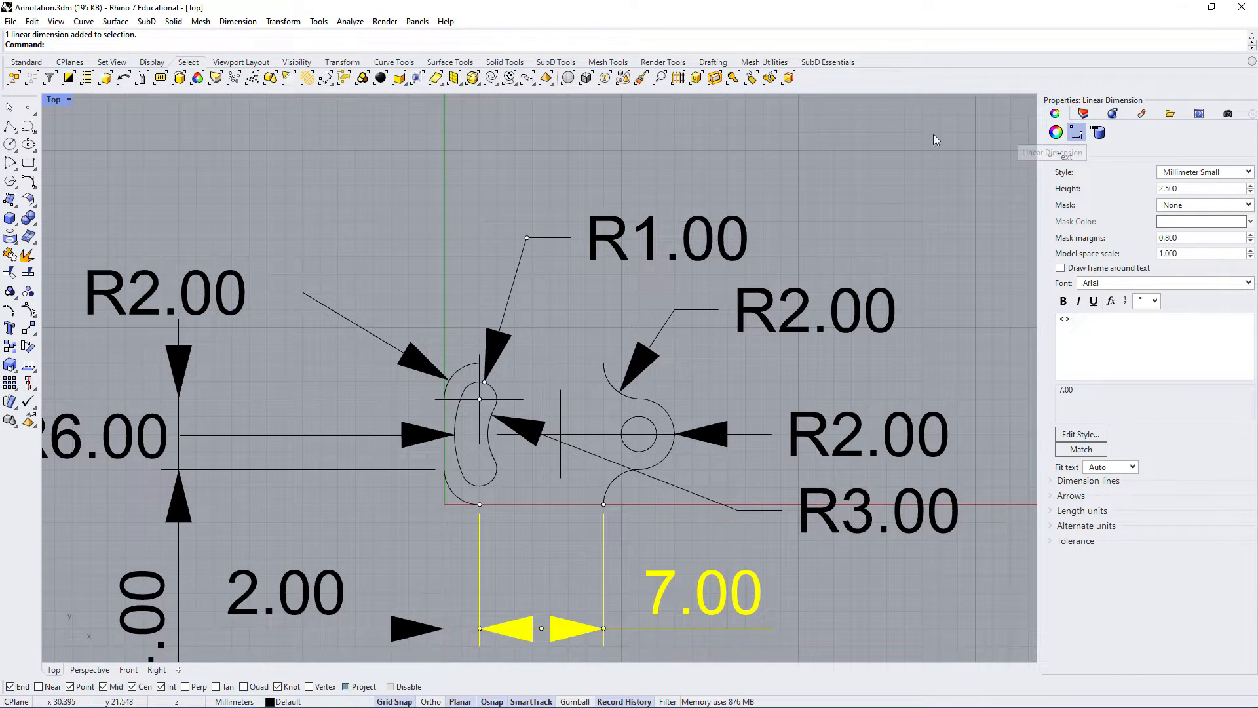
pyautogui.doubleClick(1209, 188)
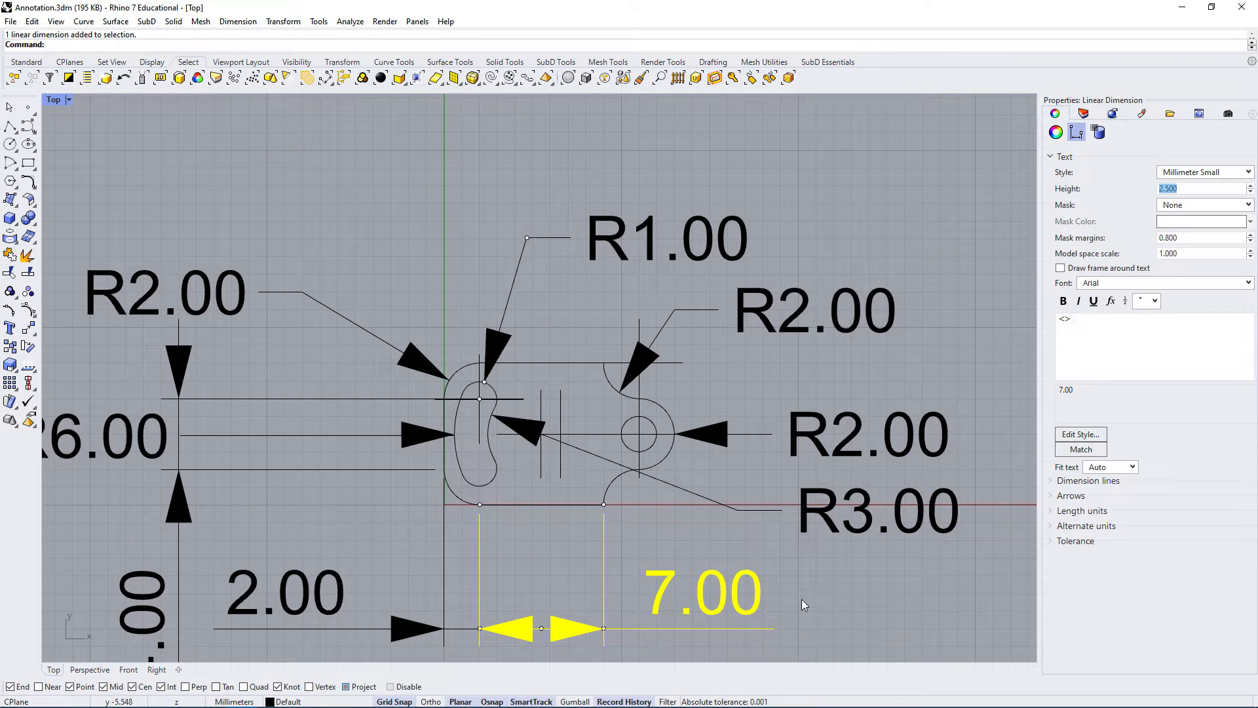
pyautogui.click(650, 223)
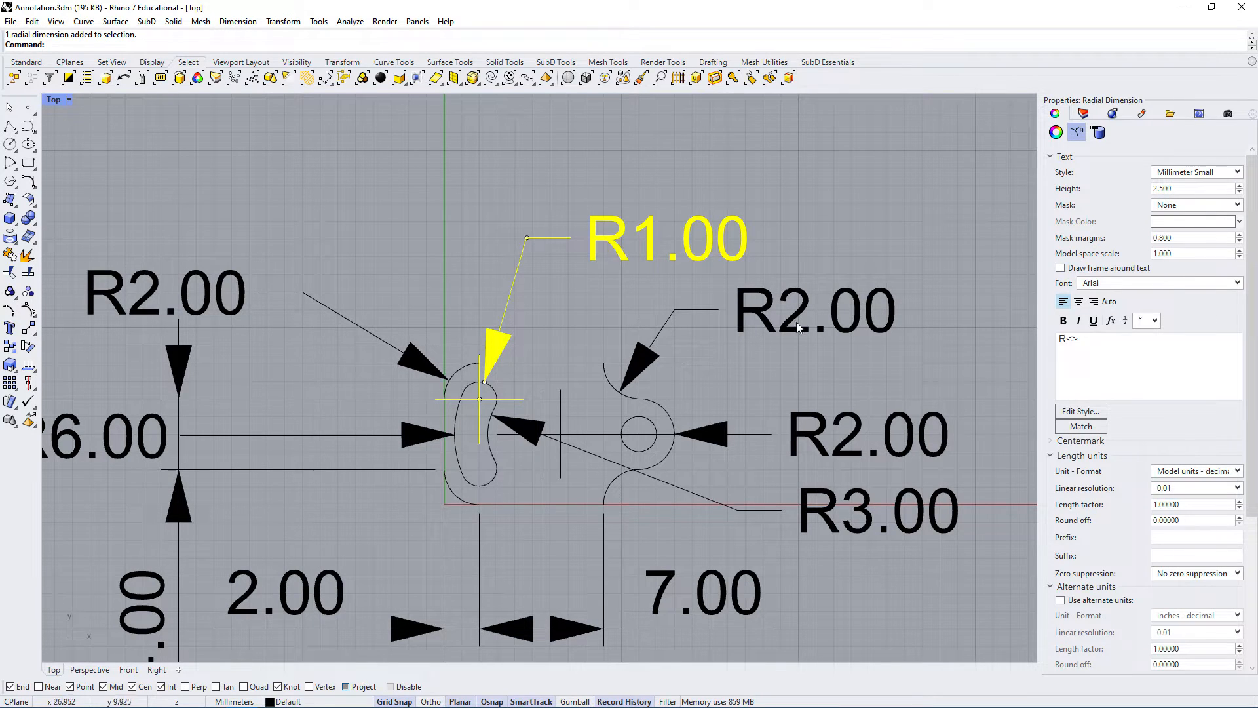
pyautogui.click(874, 234)
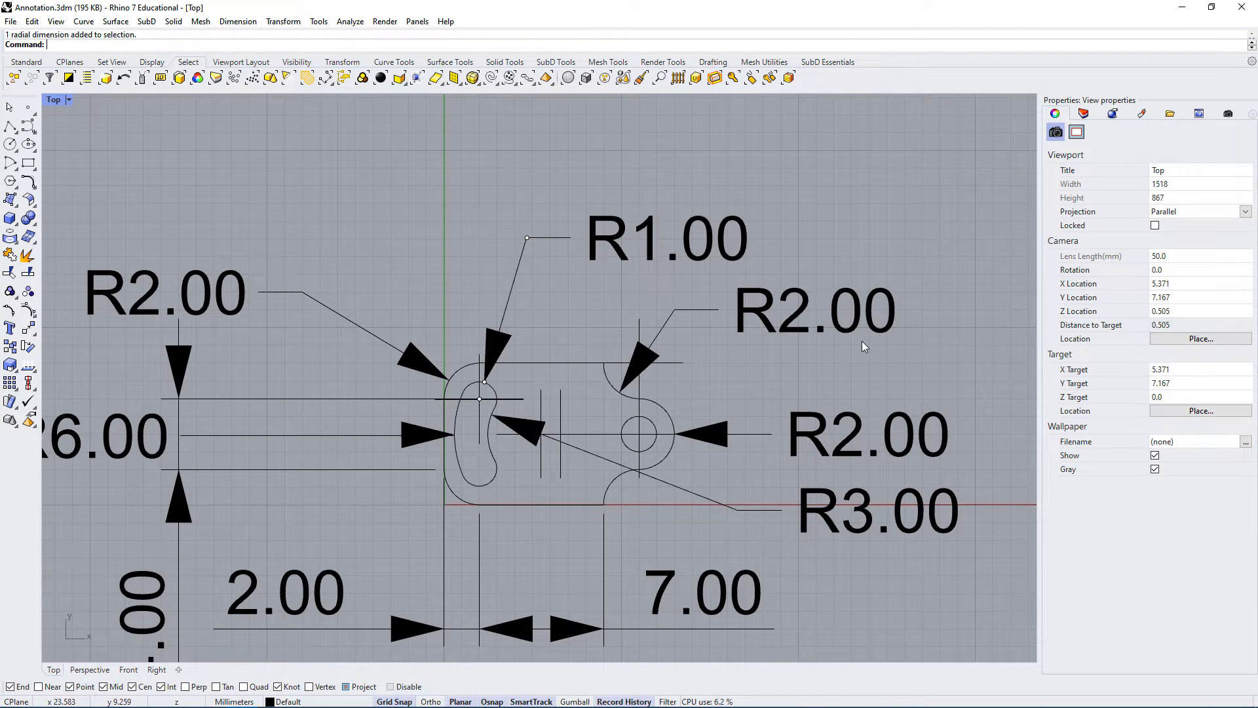
pyautogui.click(704, 254)
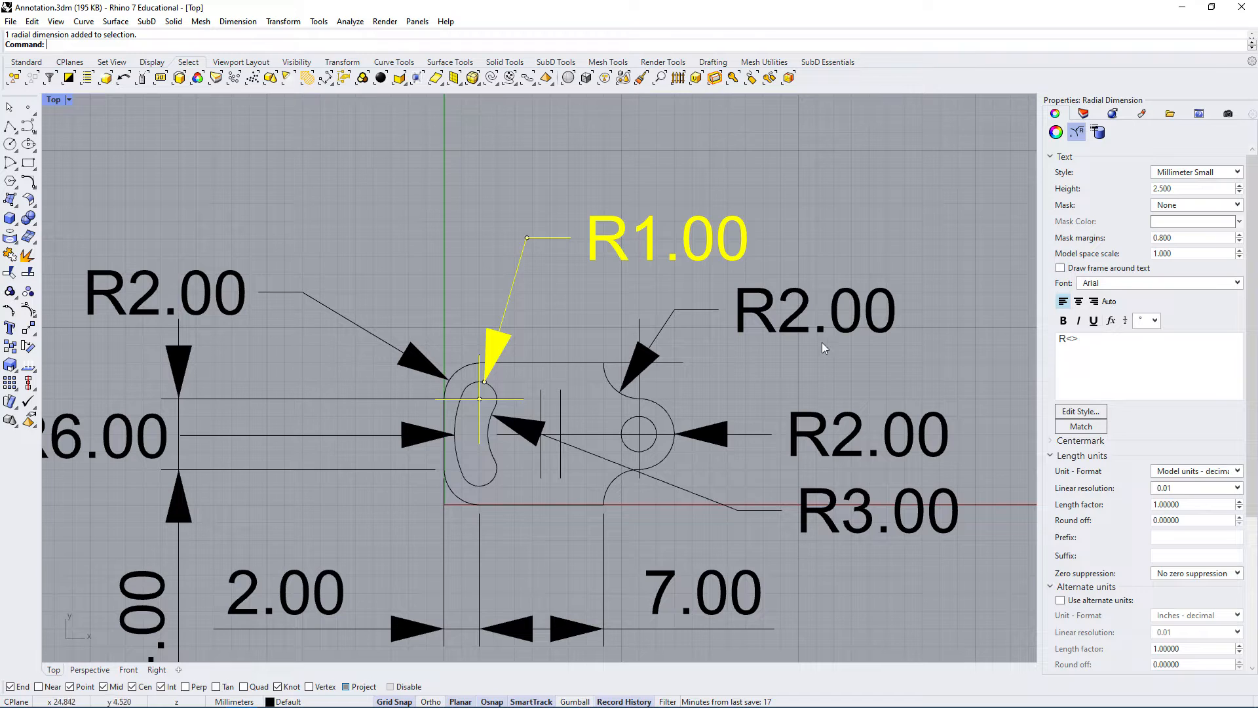
pyautogui.click(879, 189)
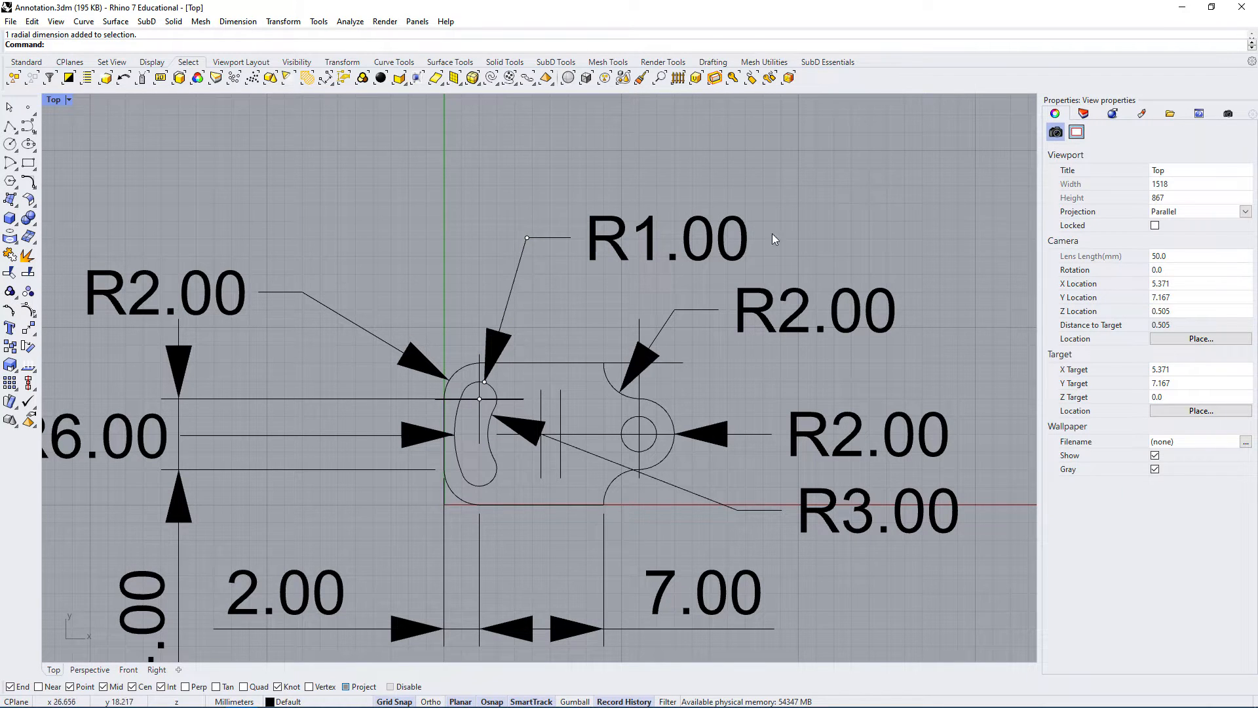
# - Open the style editor from the R1.00 dimension, inspect the Millimeter Architectural annotation style, and close it without changes
pyautogui.click(714, 244)
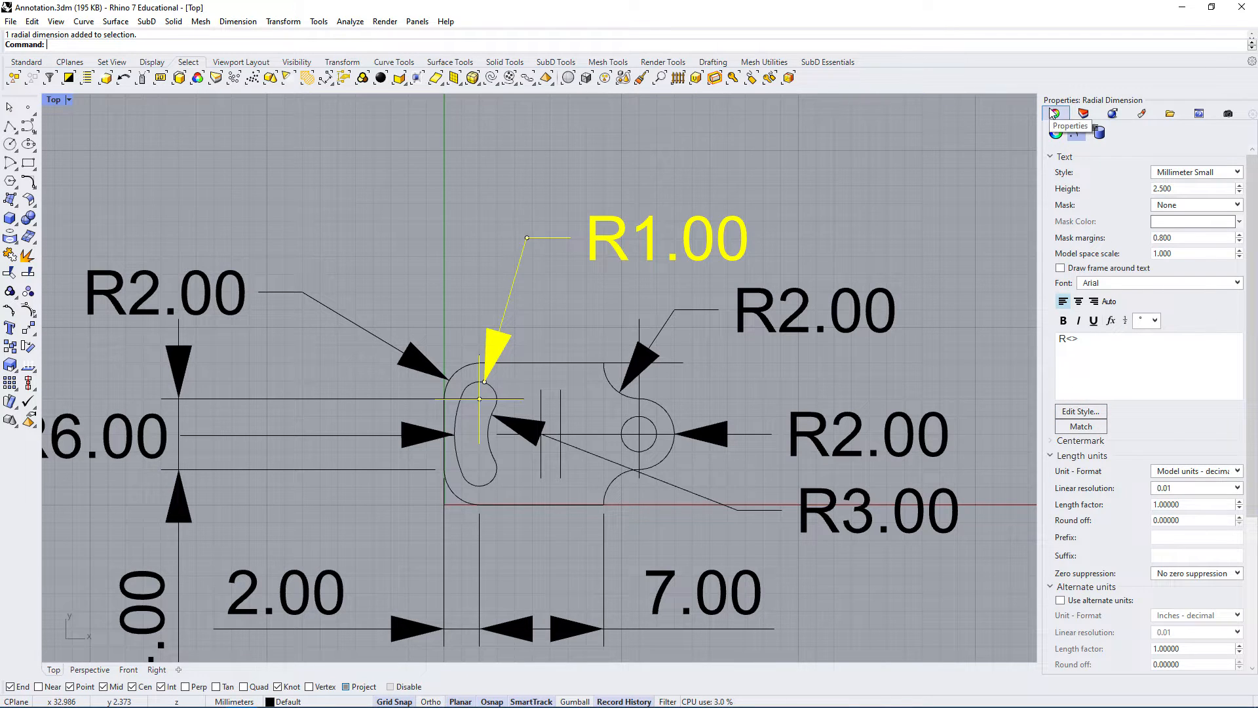
pyautogui.click(1078, 412)
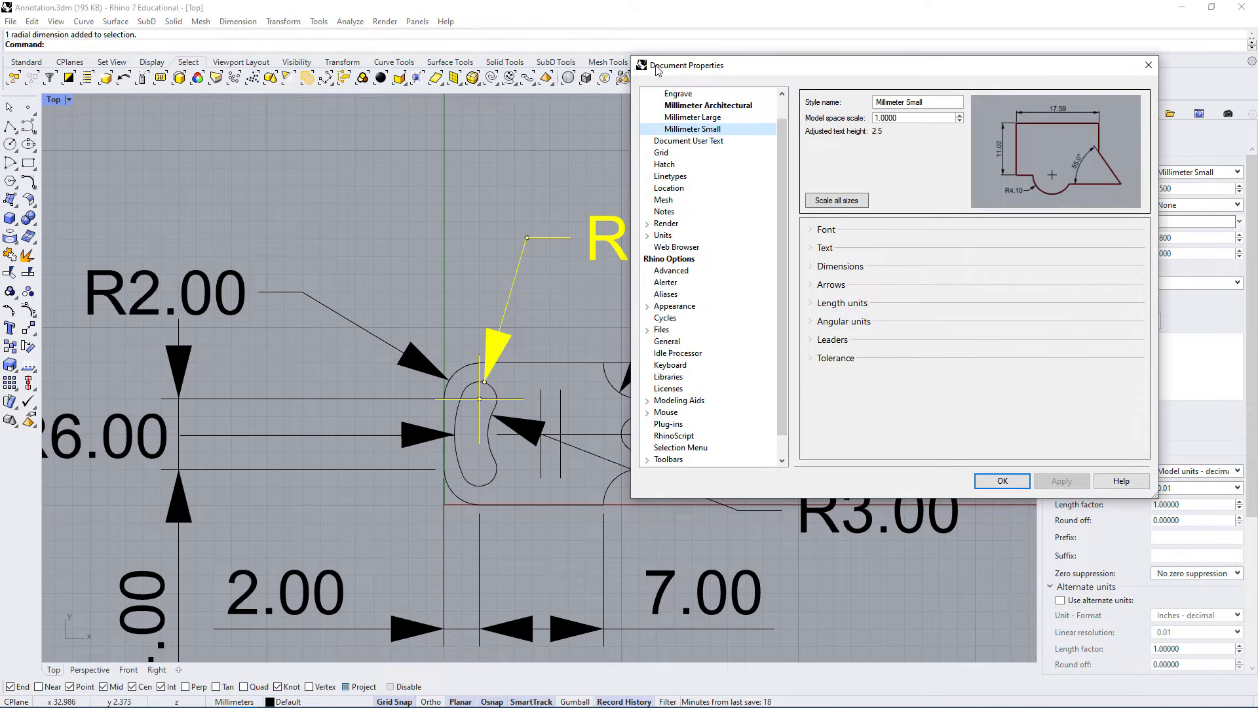
pyautogui.scroll(2, 775, 158)
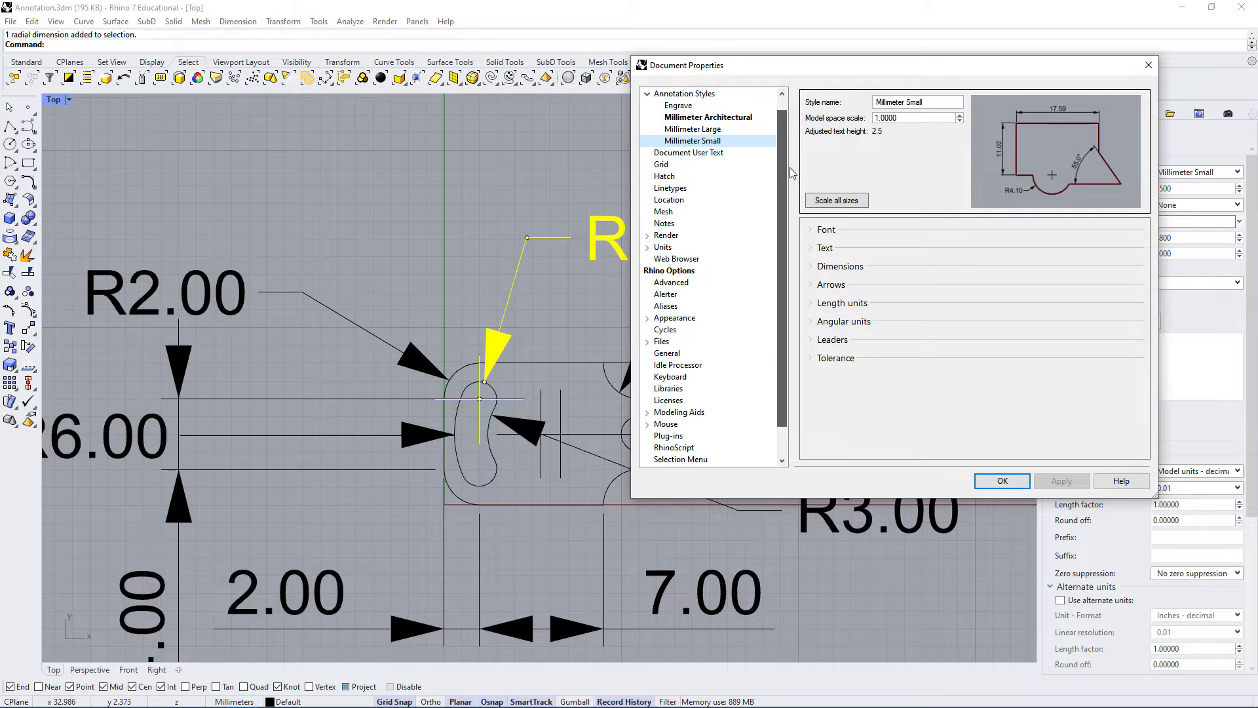
pyautogui.click(649, 107)
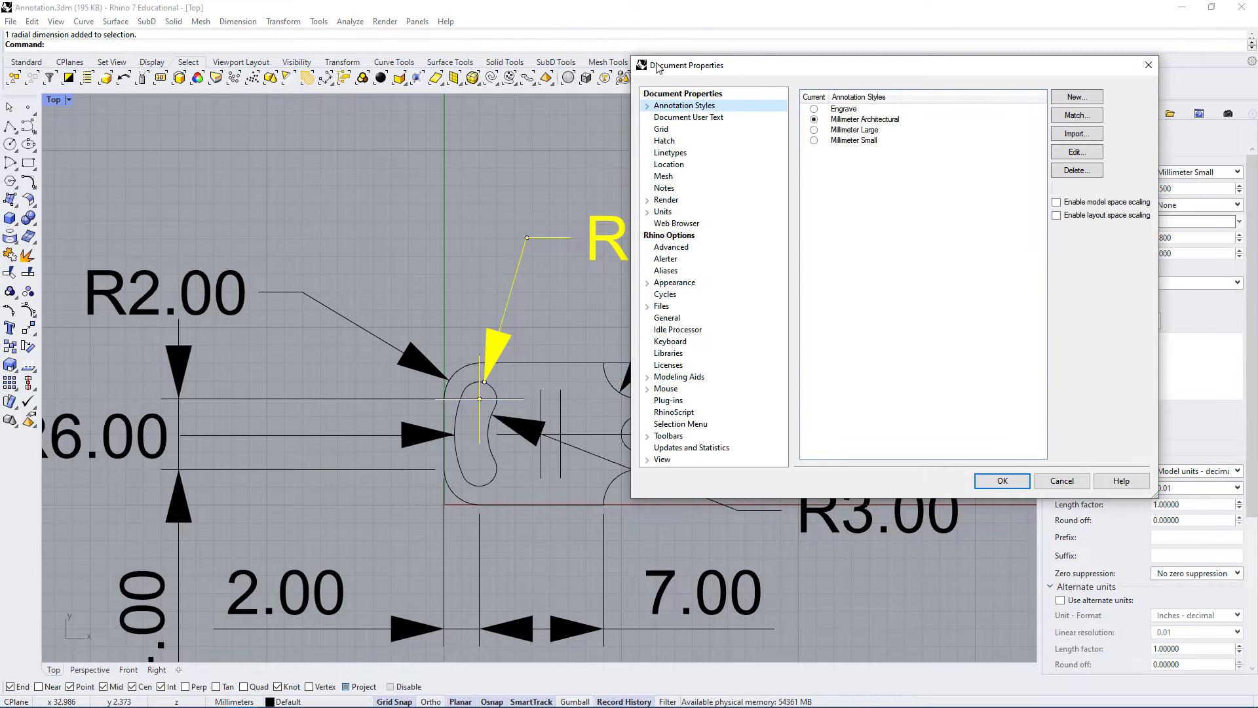
pyautogui.click(648, 107)
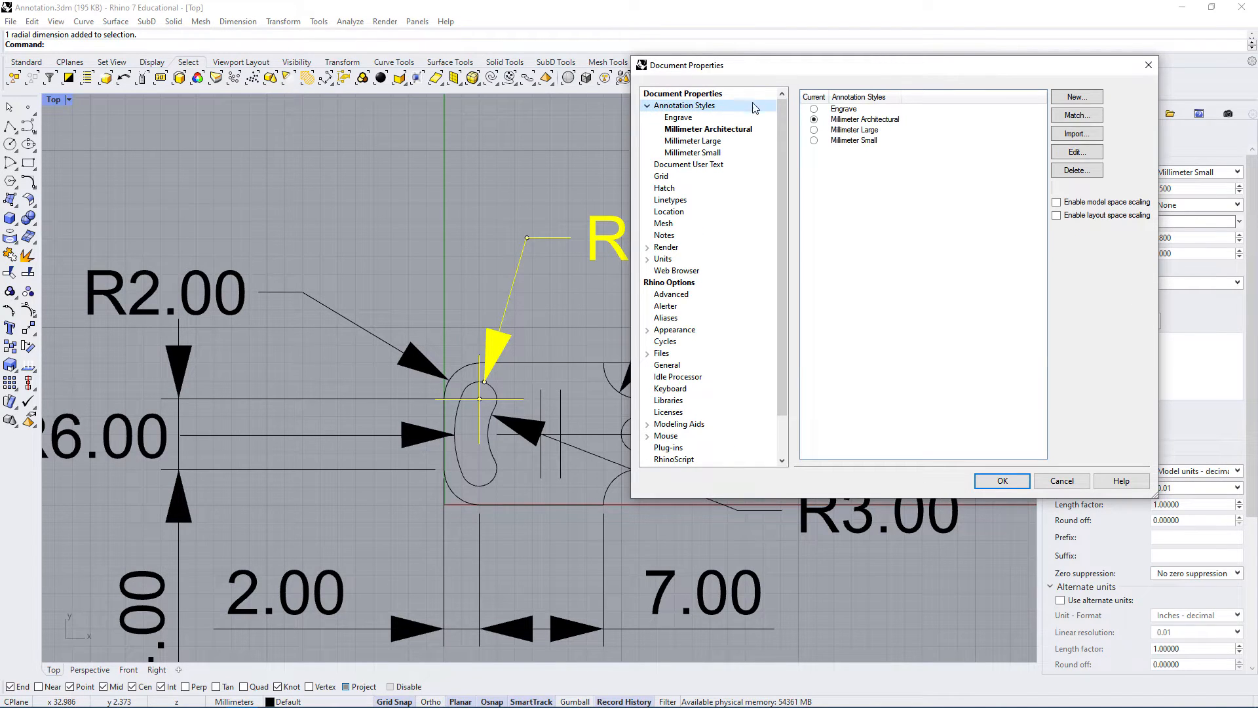
pyautogui.click(691, 134)
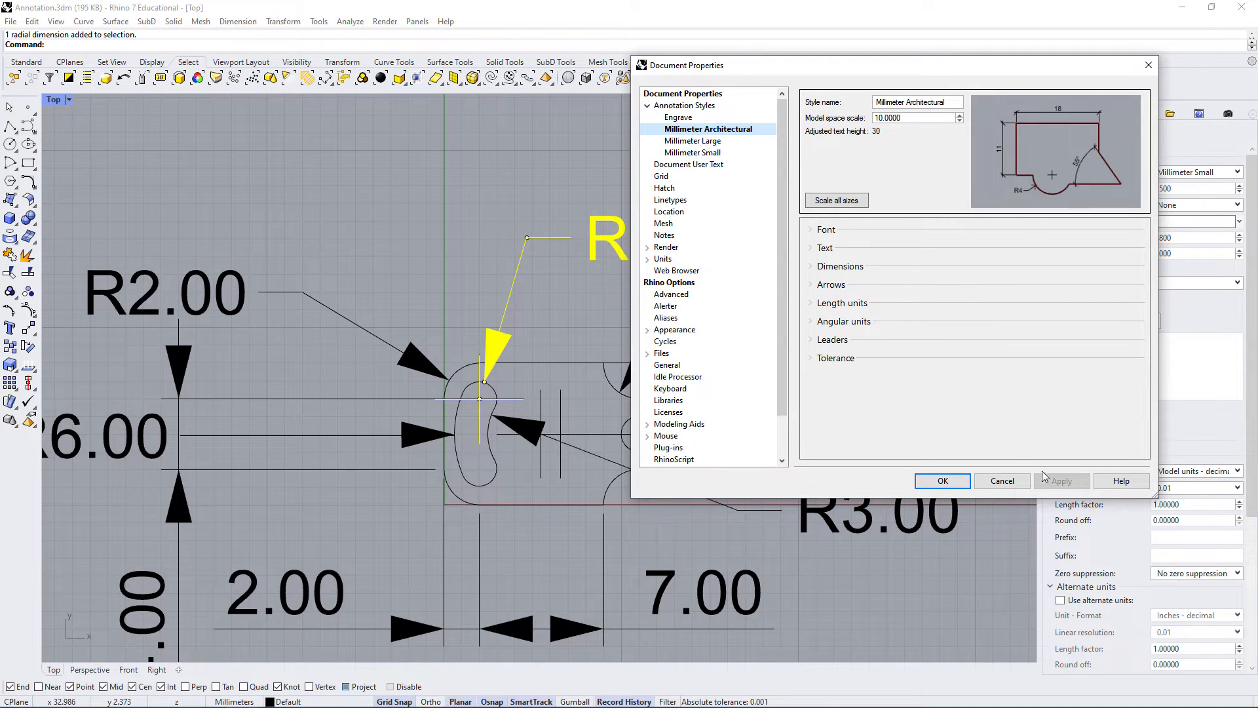
pyautogui.click(1148, 65)
pyautogui.click(826, 188)
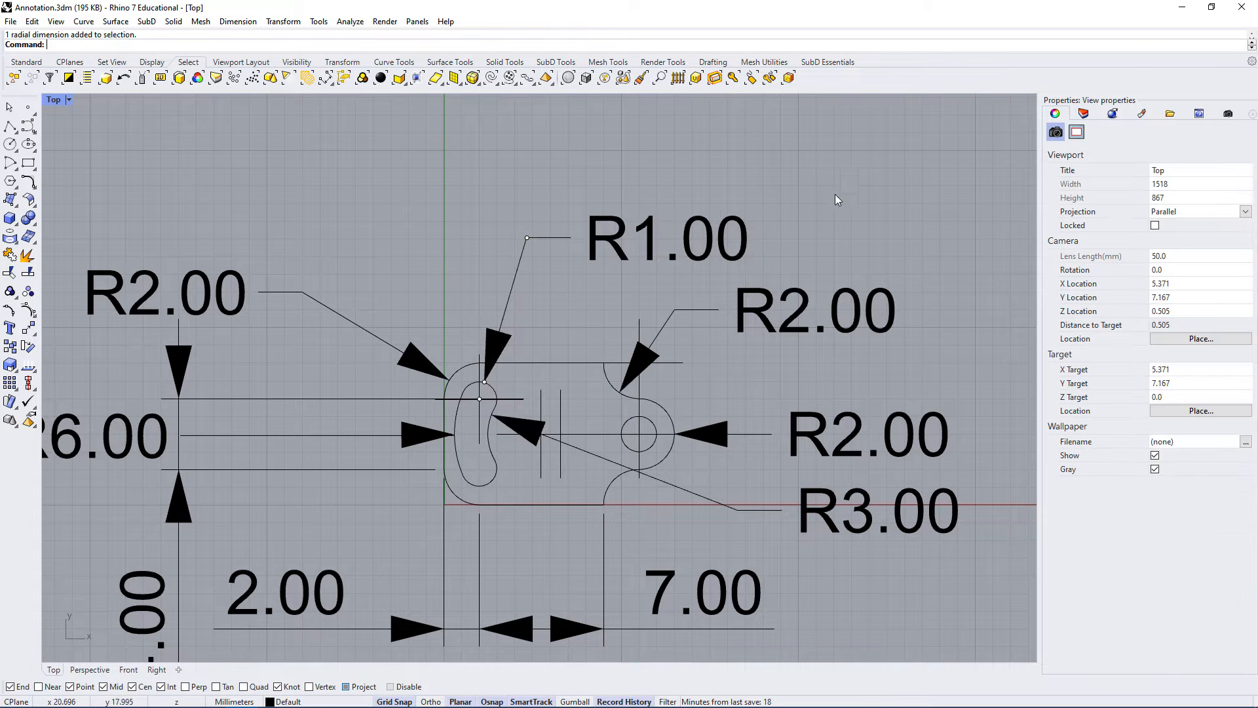
# - Open the document properties and show the expanded list of annotation styles
pyautogui.click(12, 22)
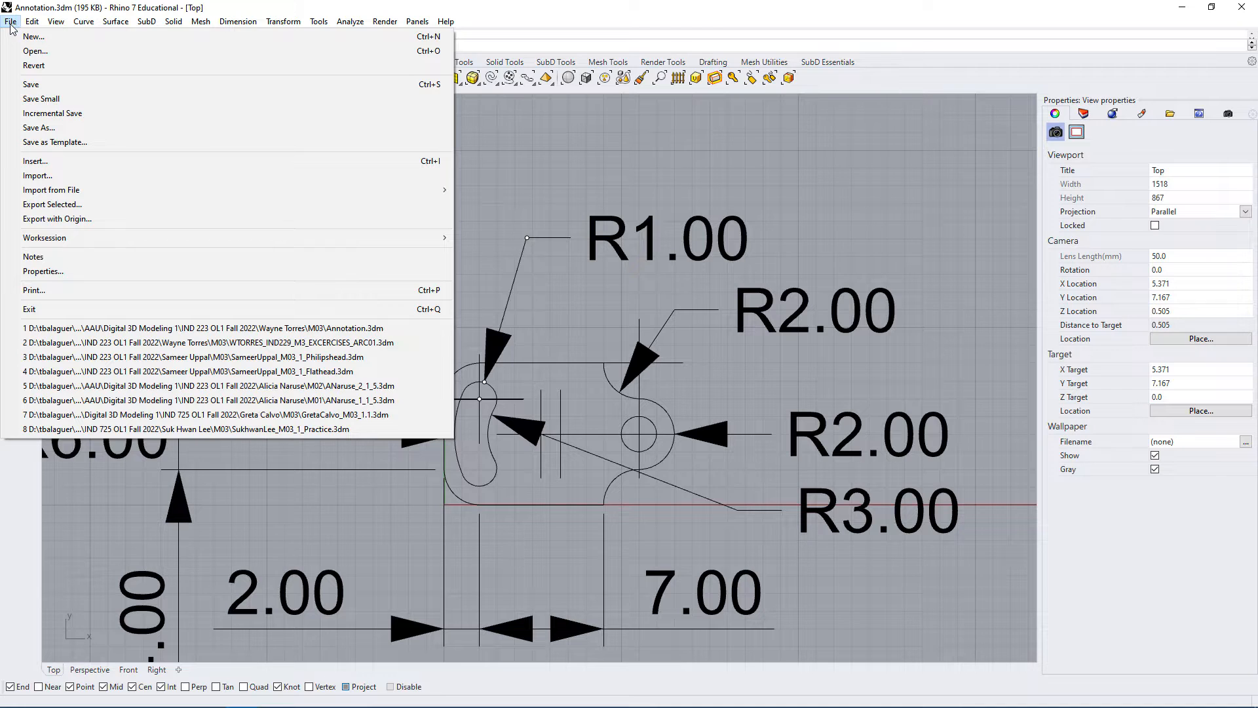
pyautogui.click(46, 270)
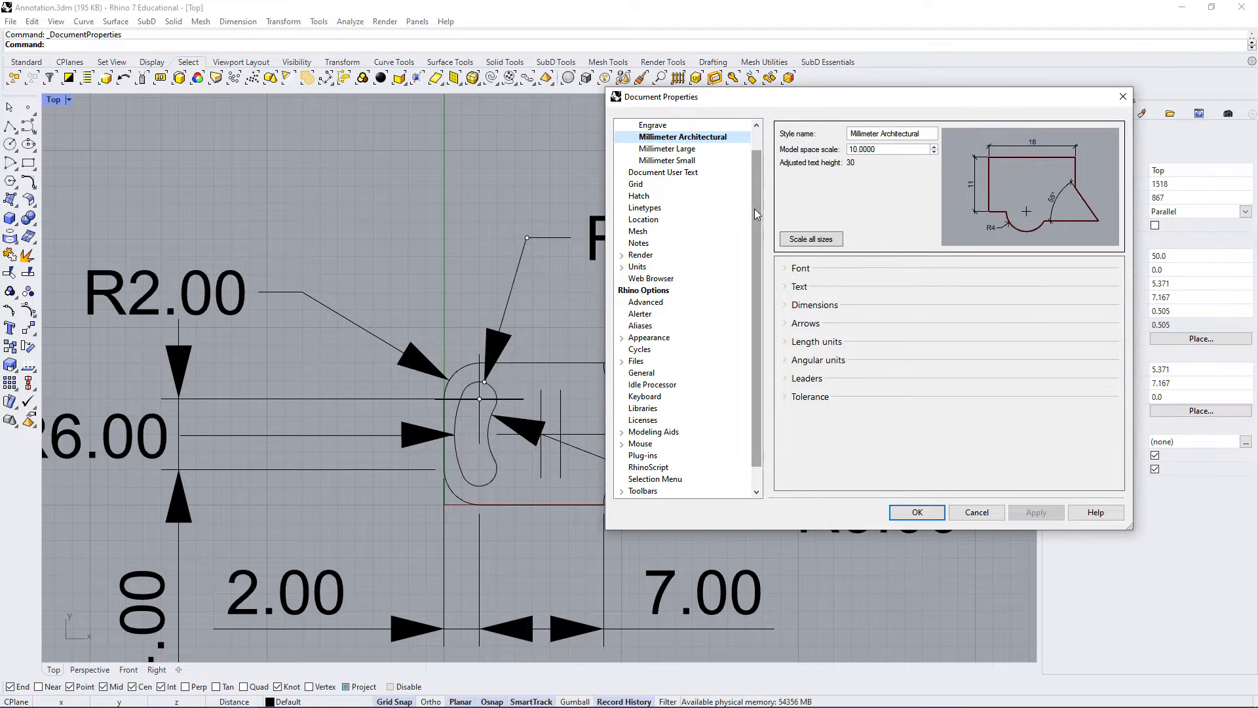
pyautogui.scroll(1, 758, 214)
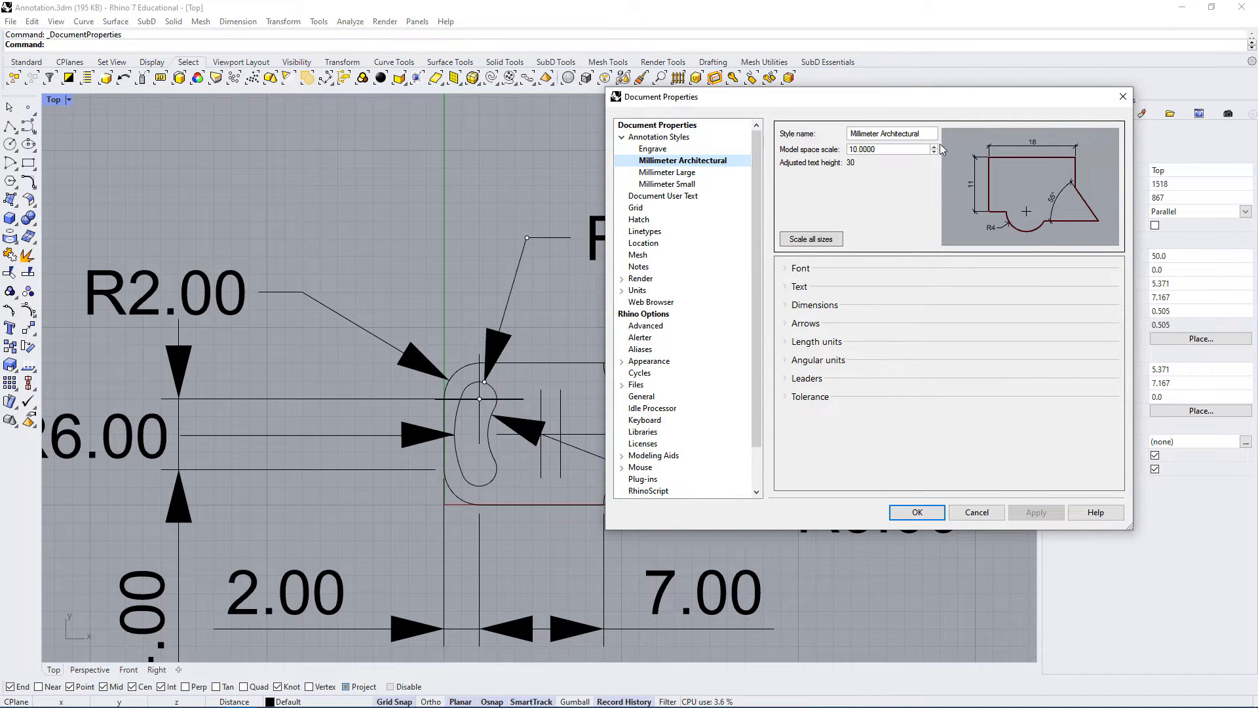
pyautogui.click(636, 327)
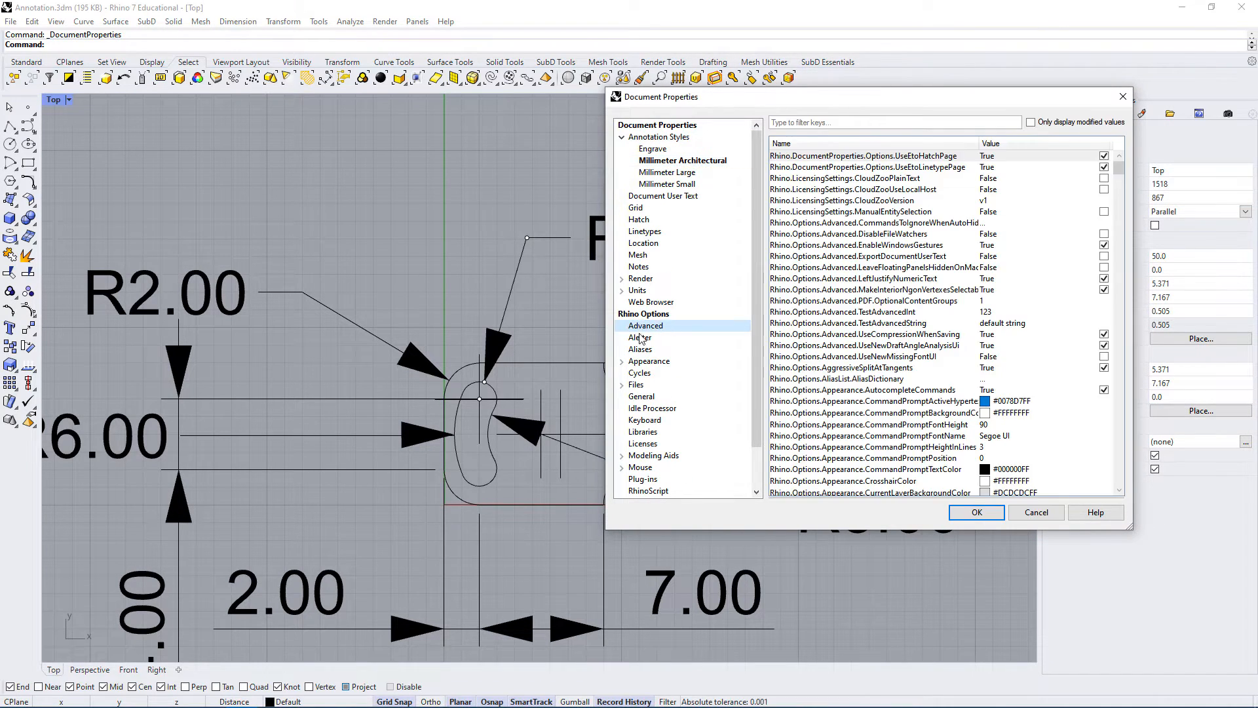
pyautogui.click(641, 350)
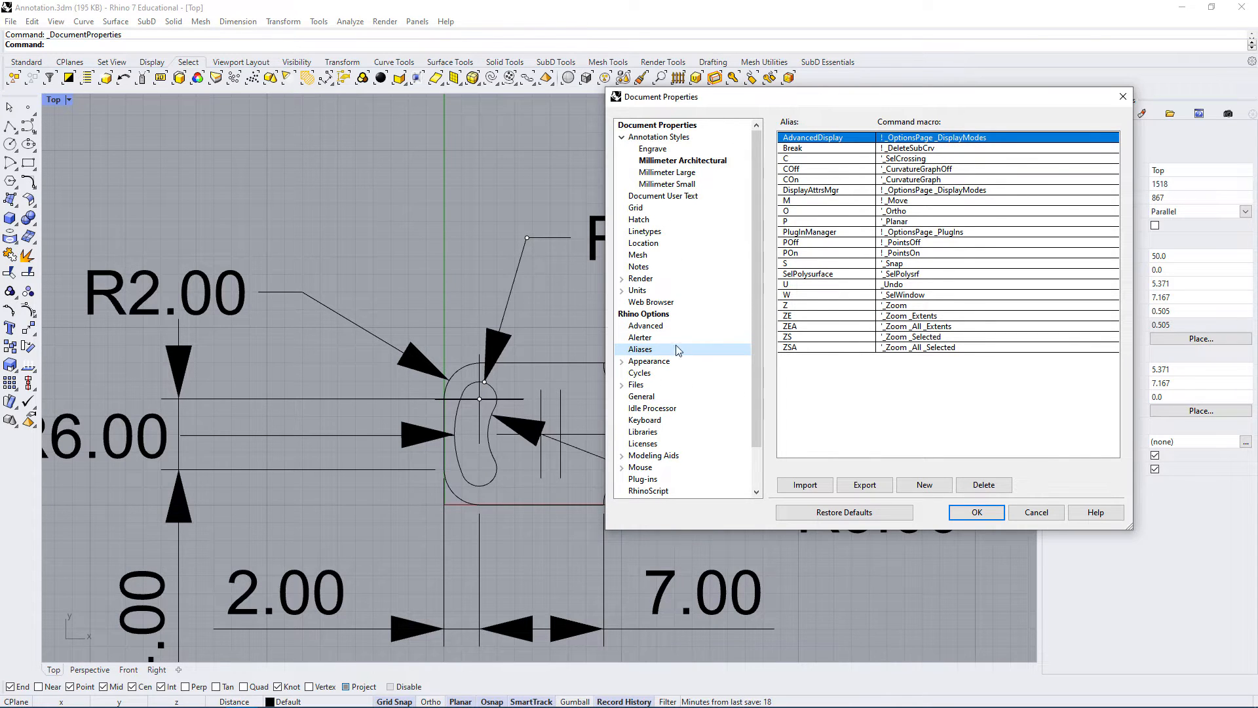
pyautogui.click(650, 139)
pyautogui.click(622, 136)
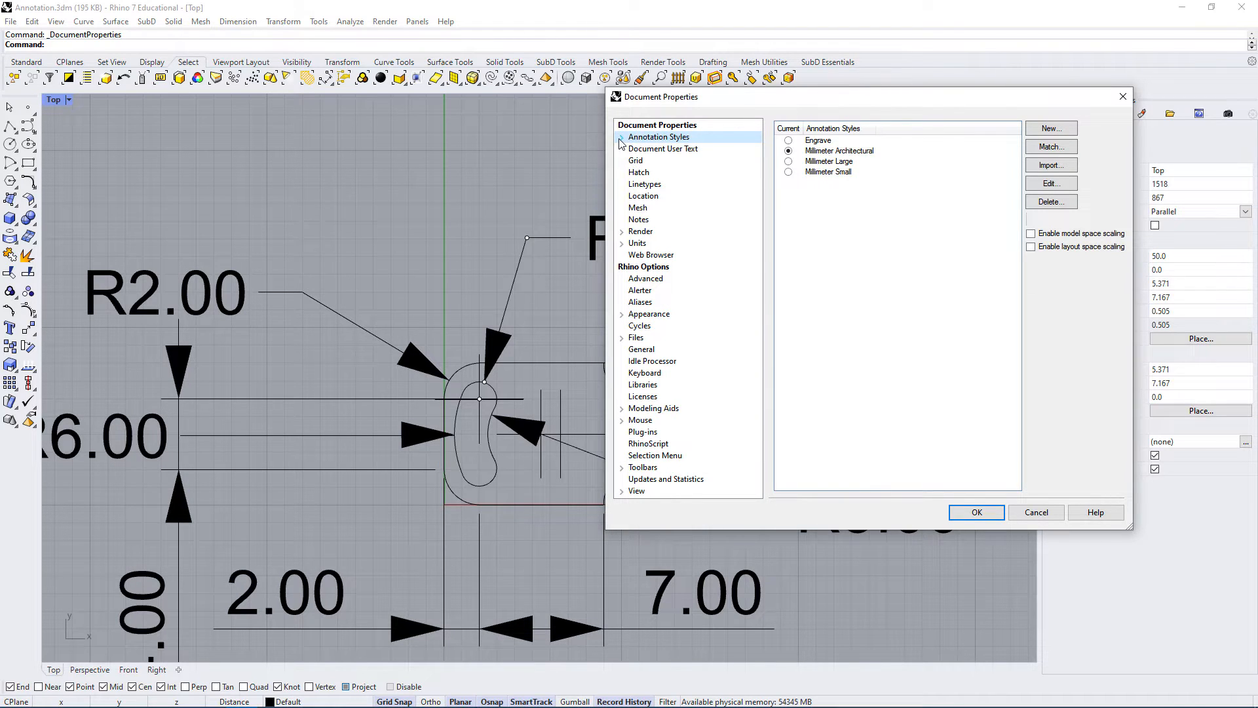
pyautogui.click(621, 137)
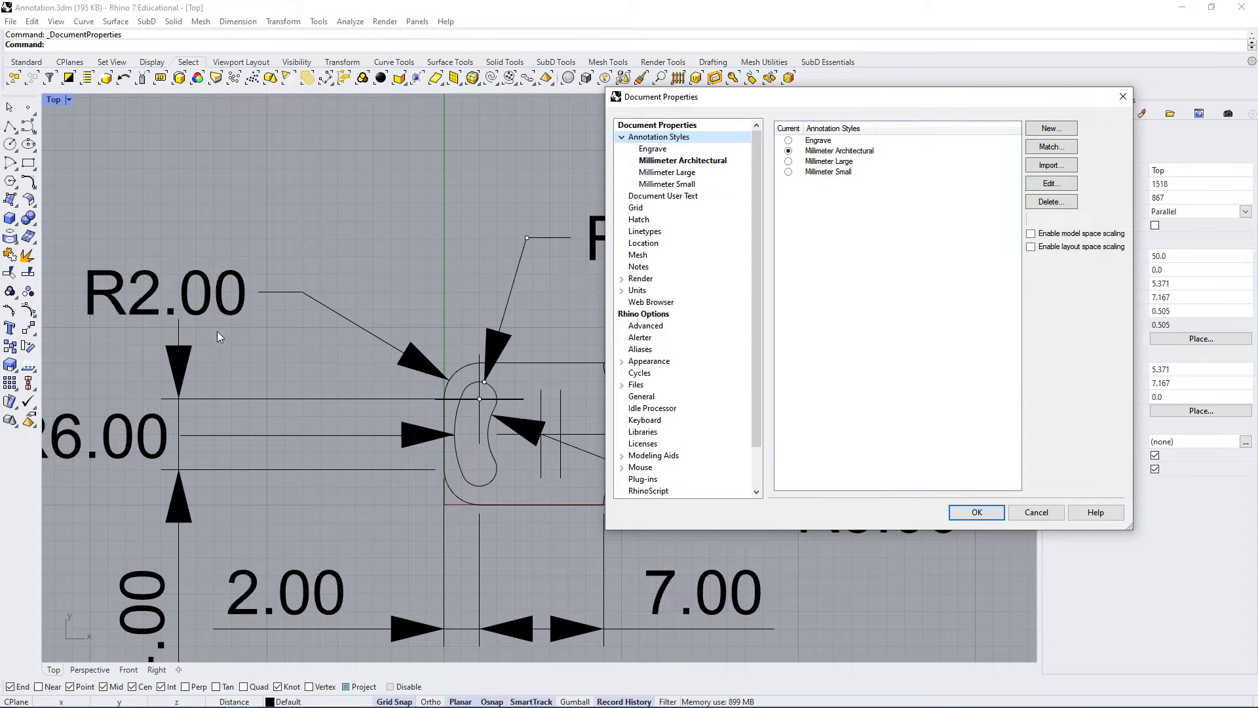
# - Open the Millimeter Architectural annotation style and examine its font settings
pyautogui.click(663, 161)
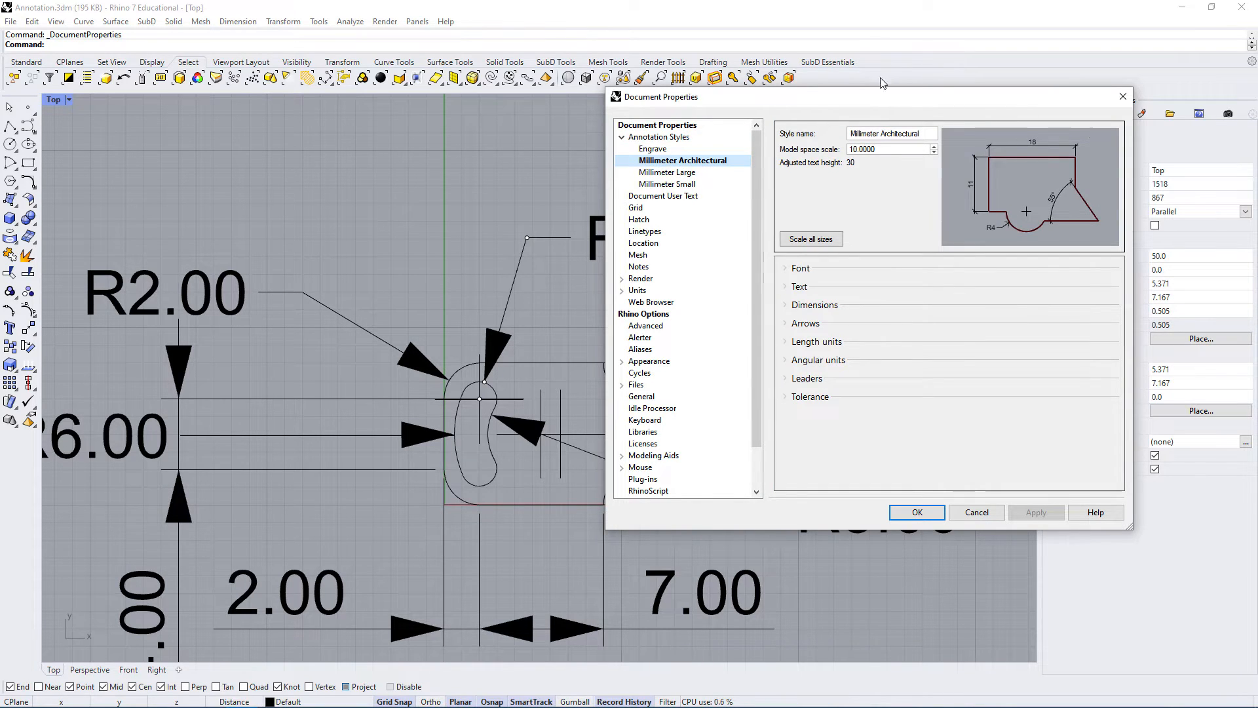
pyautogui.click(788, 272)
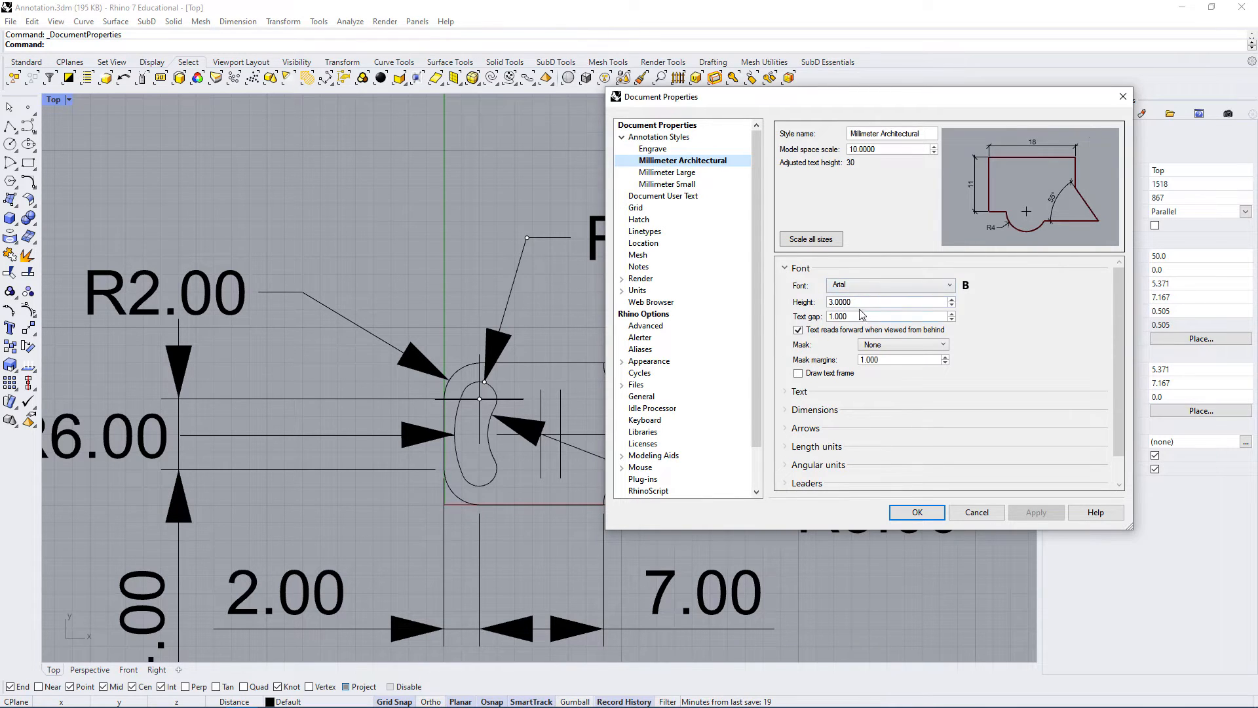
pyautogui.click(800, 271)
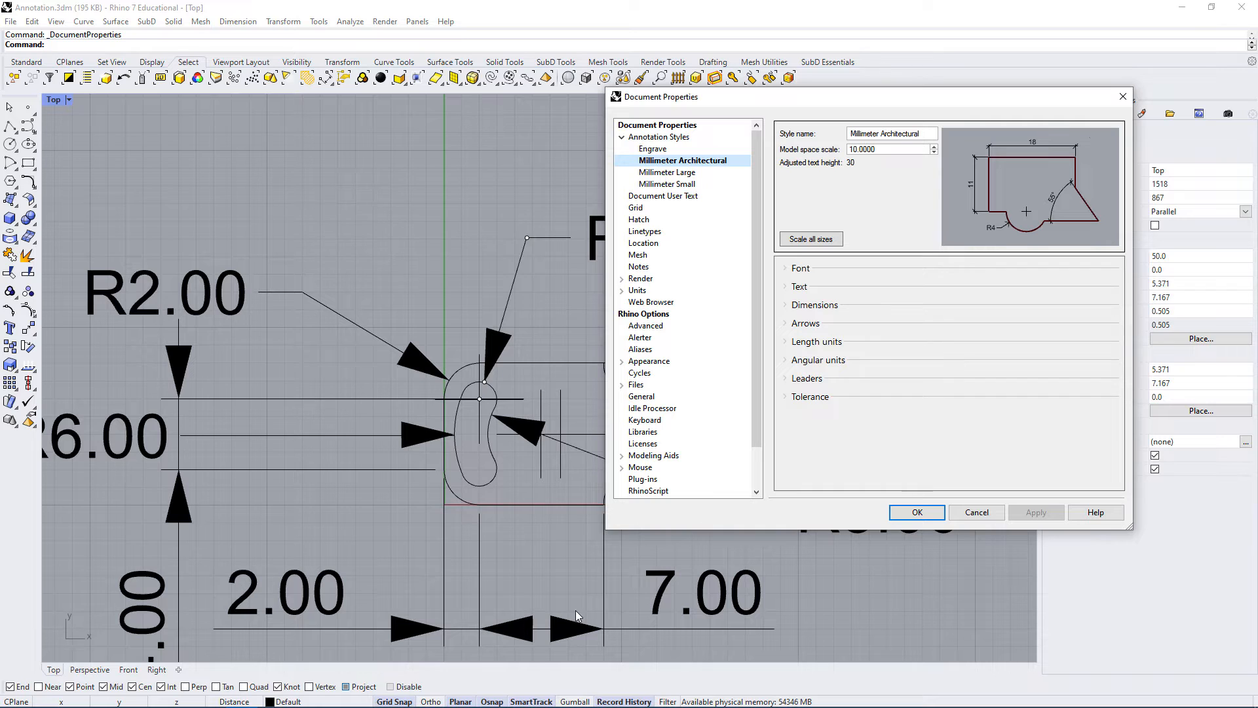
# - Set the Millimeter Architectural style's model space scale to 2
pyautogui.click(892, 150)
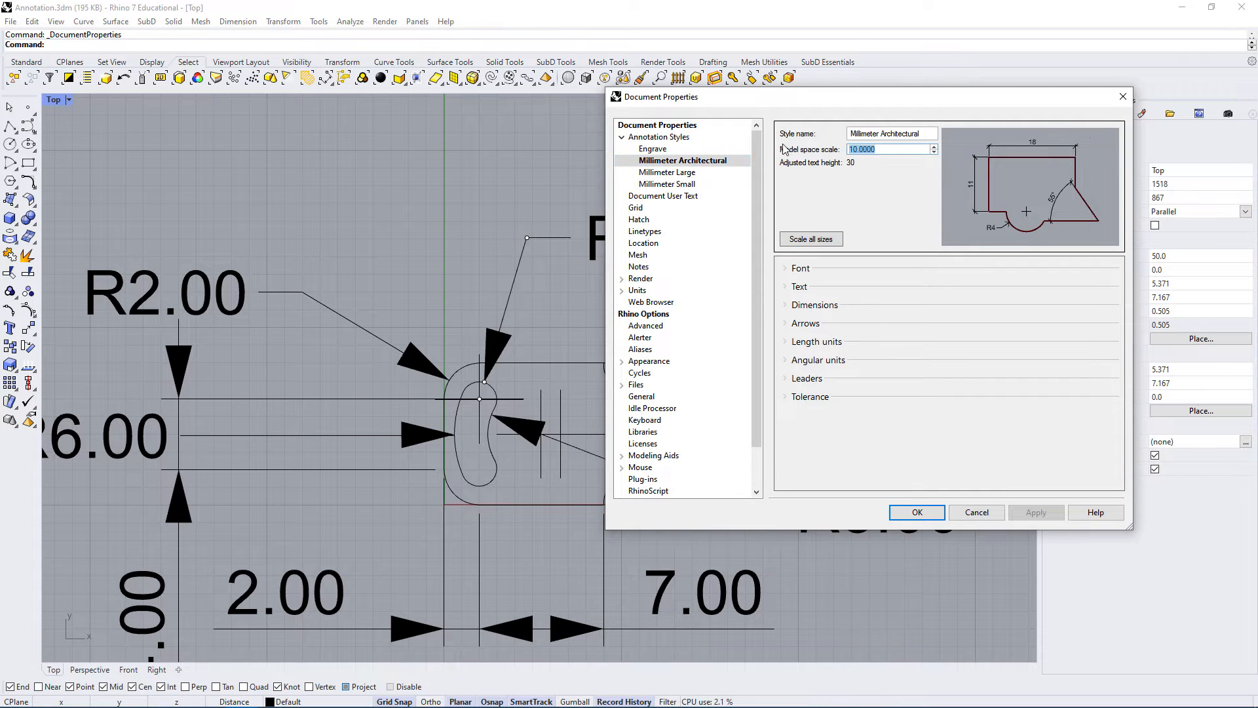
pyautogui.click(901, 150)
pyautogui.doubleClick(882, 150)
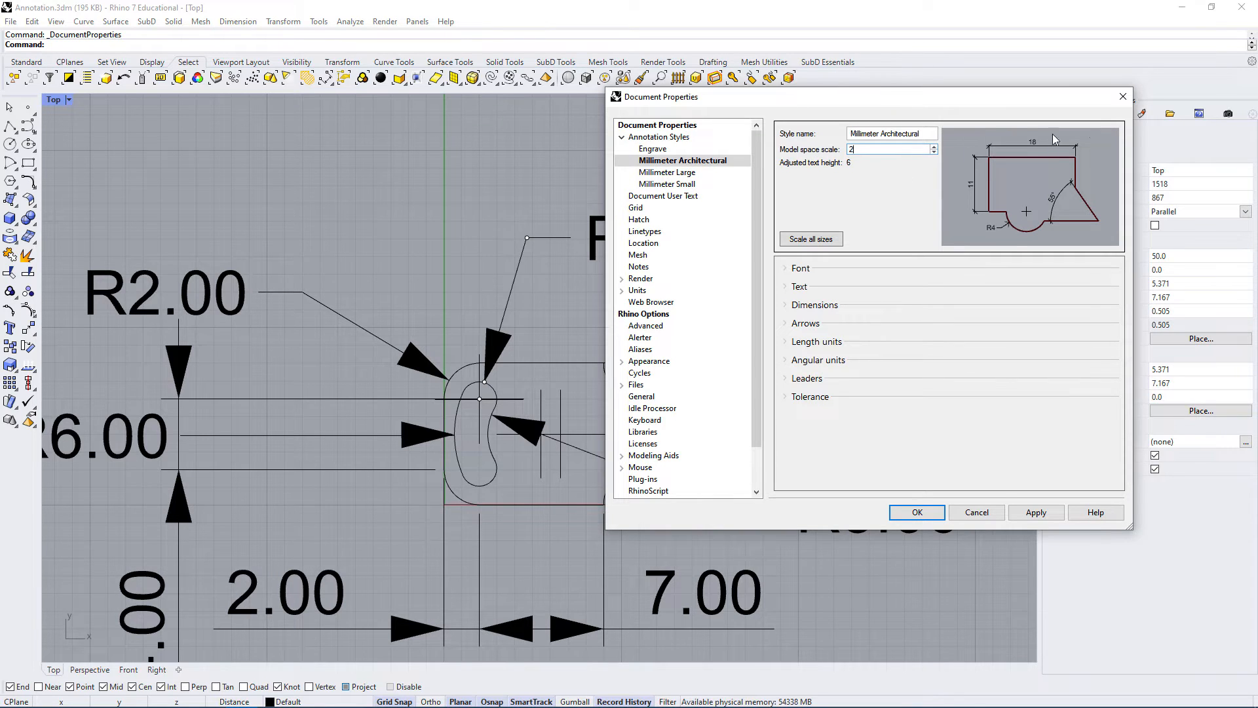
pyautogui.moveTo(857, 151); pyautogui.dragTo(821, 152)
pyautogui.write('10')
pyautogui.write('2')
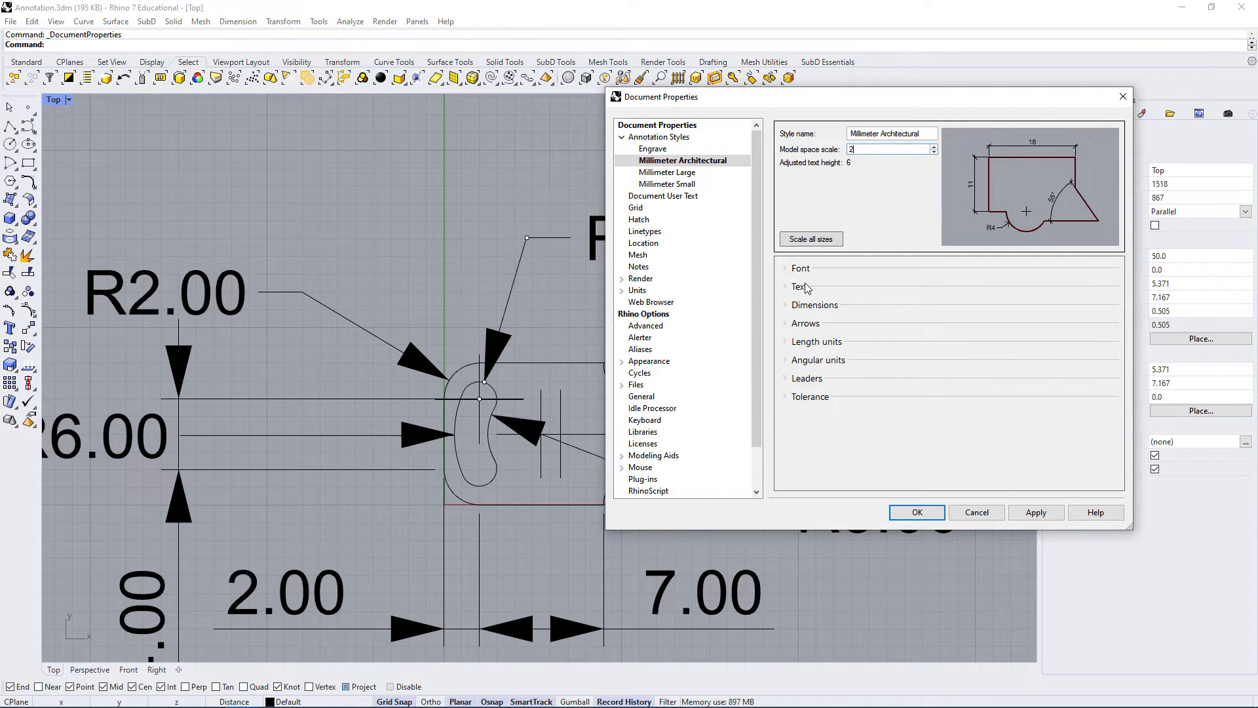
# - Scale all sizes of the Millimeter Architectural style by a factor of 2 and apply the document properties
pyautogui.click(808, 305)
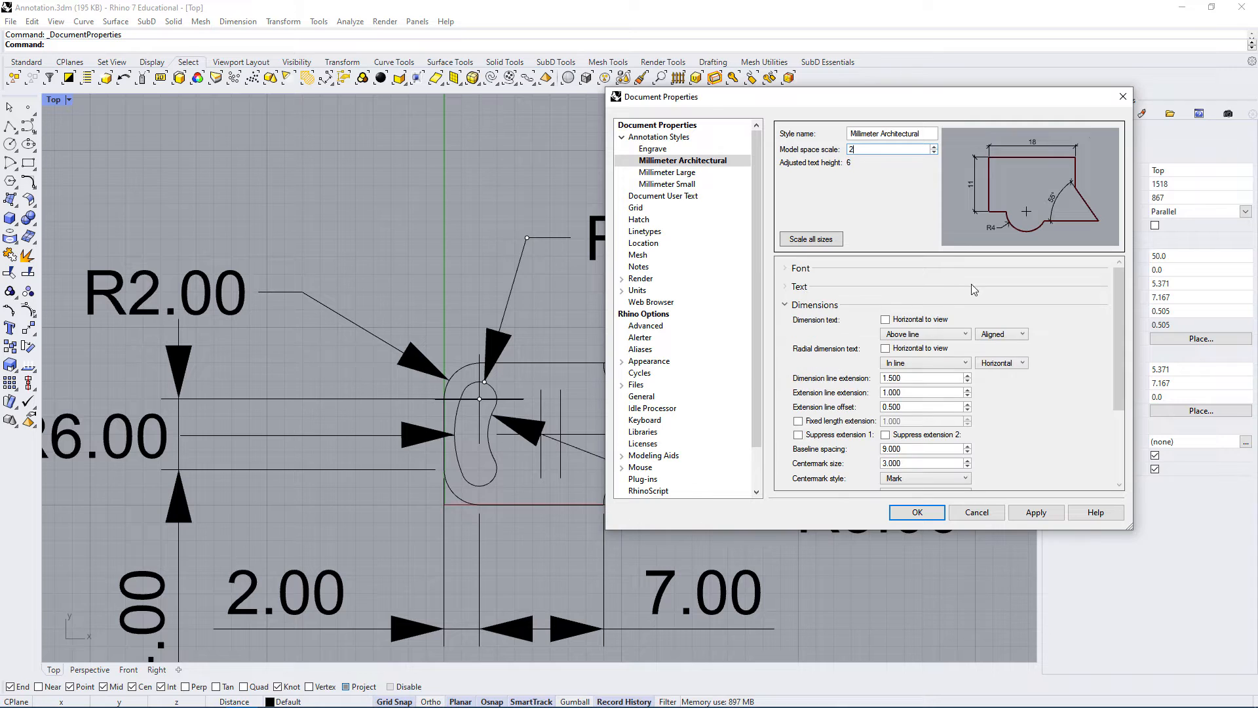
pyautogui.click(817, 307)
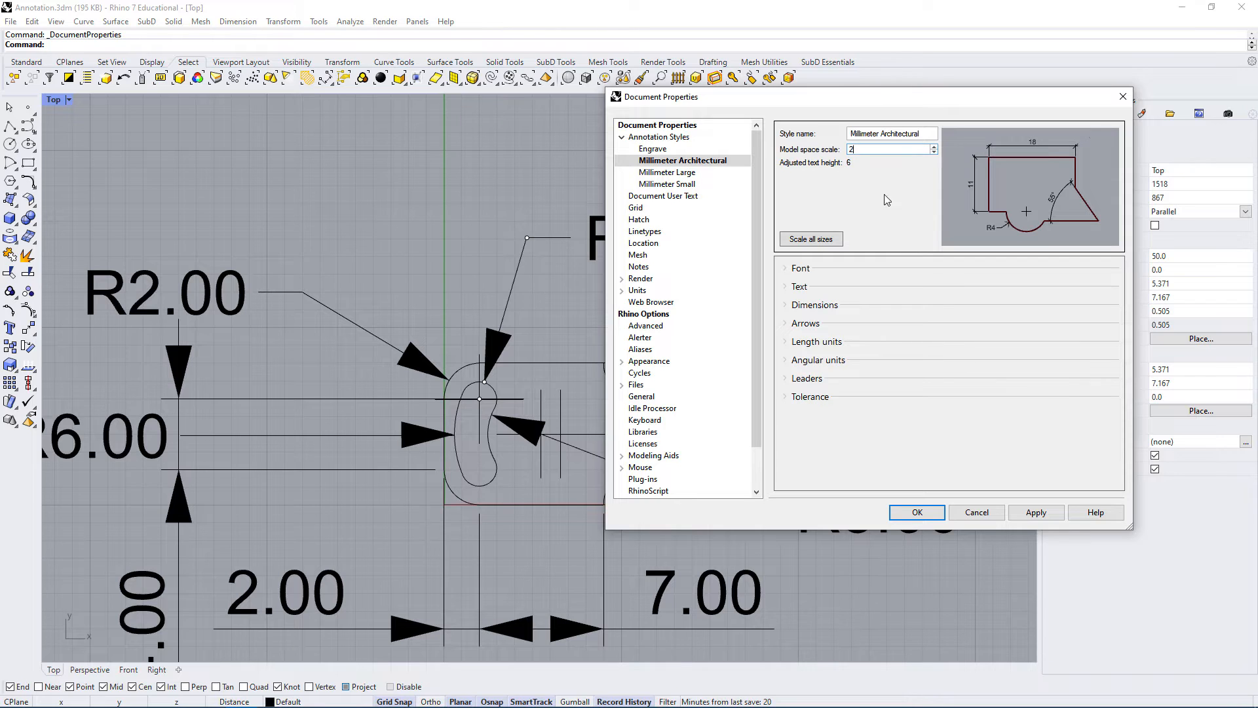
pyautogui.click(824, 239)
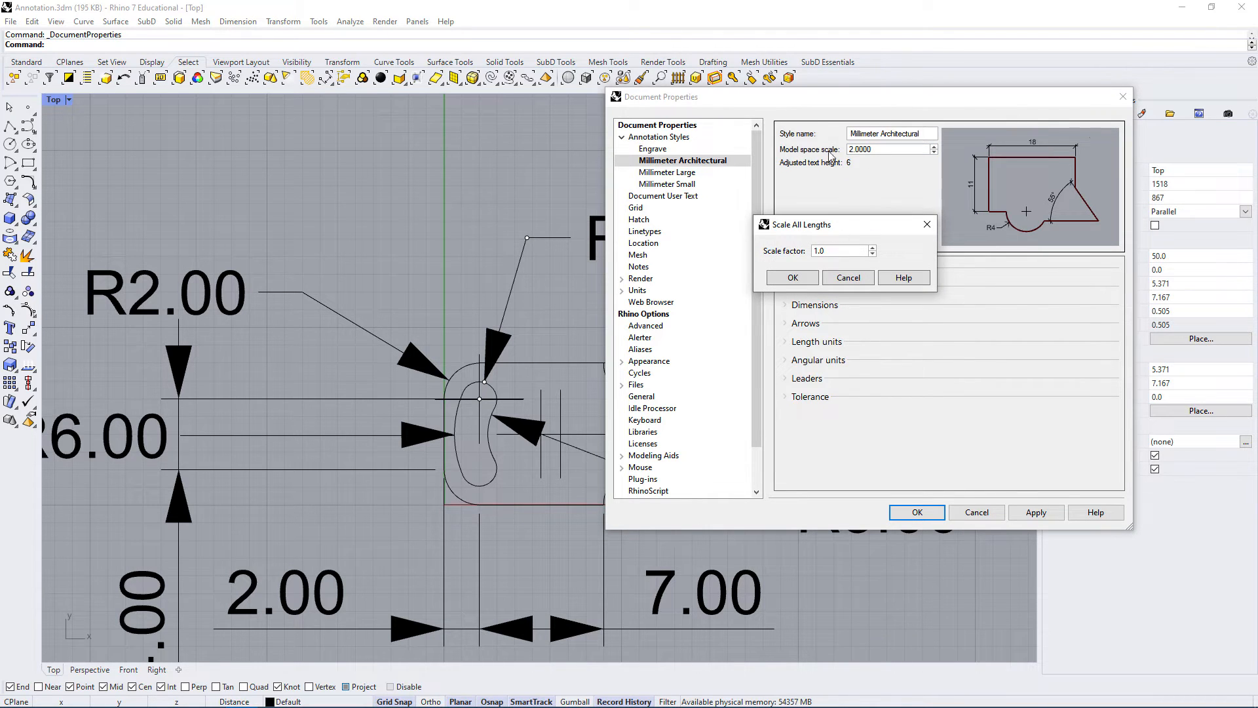
pyautogui.moveTo(819, 226); pyautogui.dragTo(765, 219)
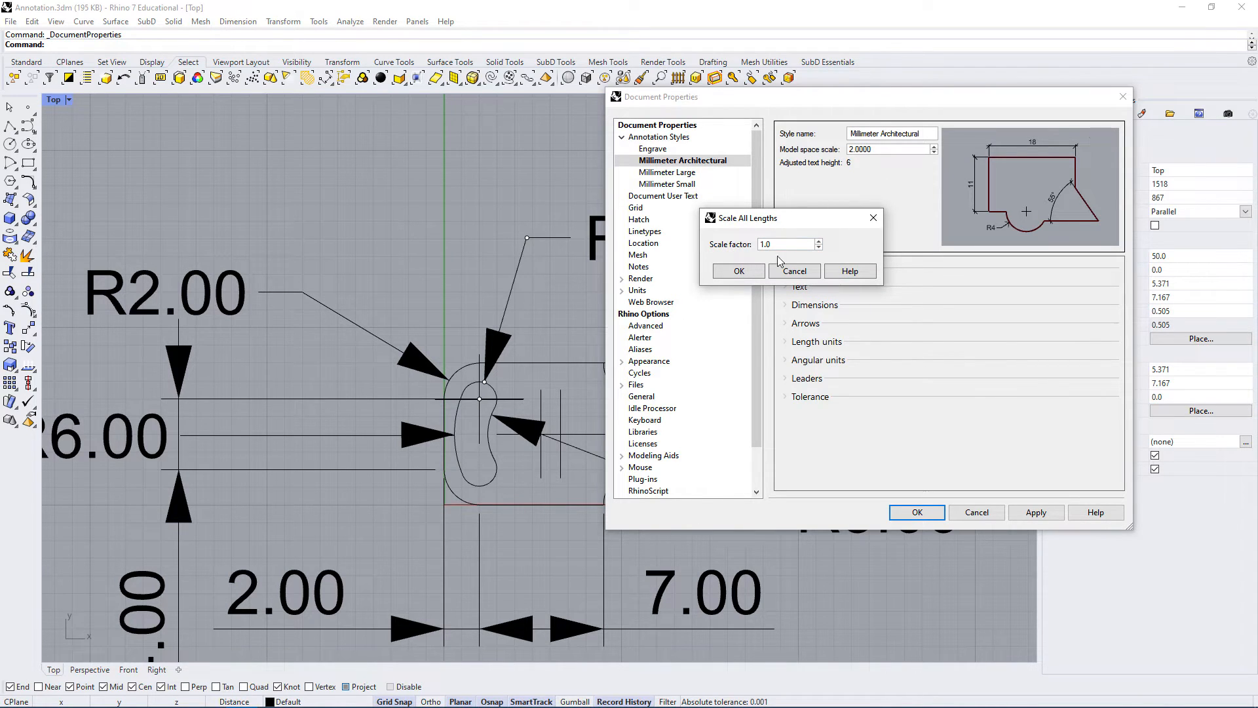
pyautogui.click(743, 248)
pyautogui.write('2')
pyautogui.click(739, 271)
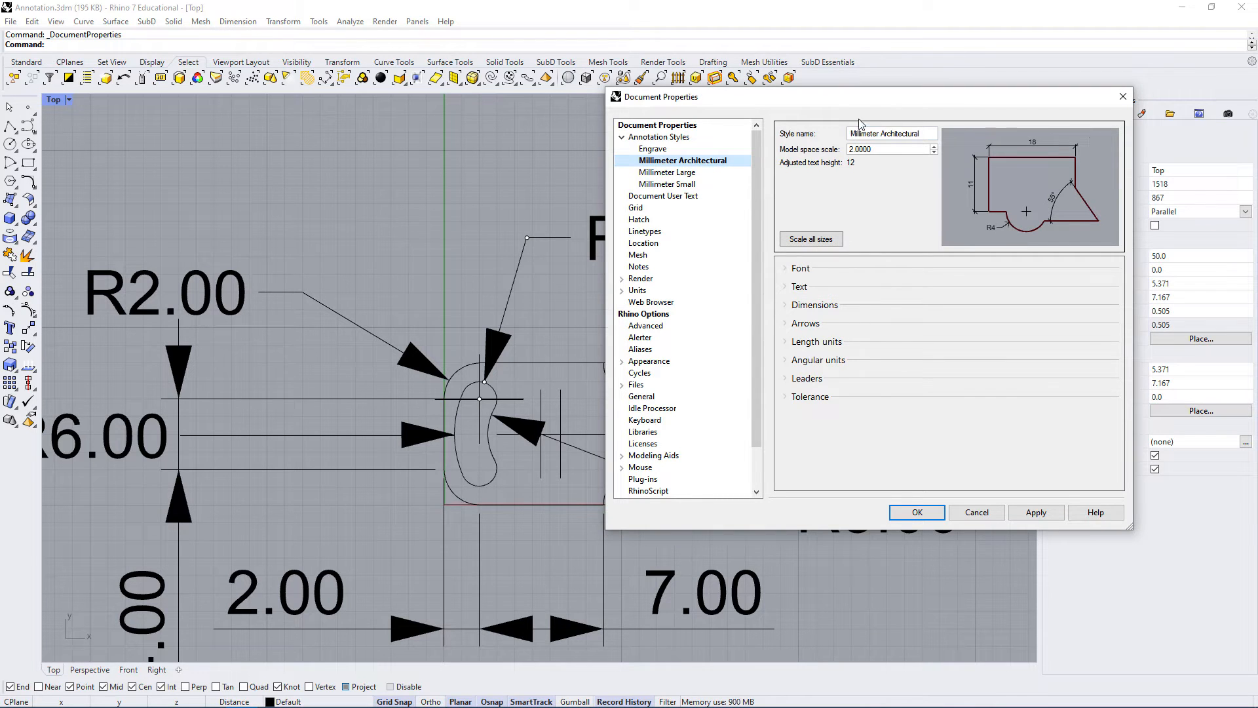
pyautogui.click(1041, 515)
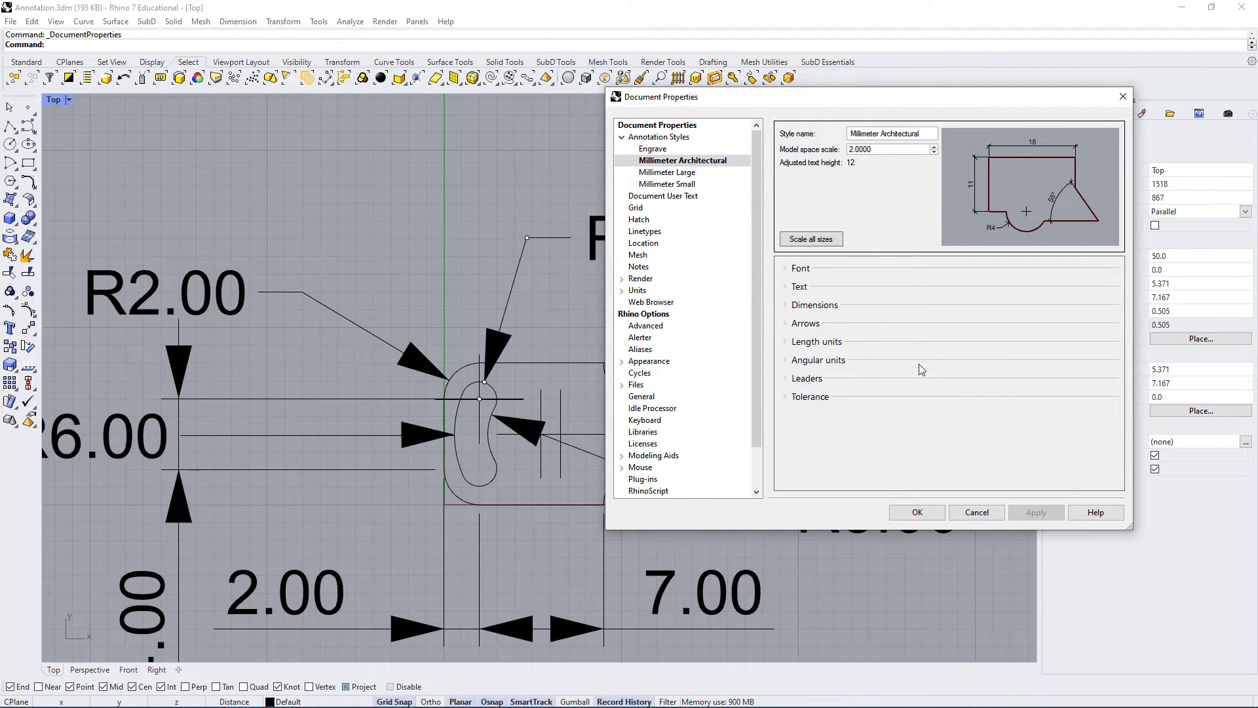
pyautogui.click(917, 512)
# - Check which annotation style the R1.00 dimension and the R2.00 dimension at the plate's upper-left corner use, and view the available styles
pyautogui.scroll(-2, 486, 428)
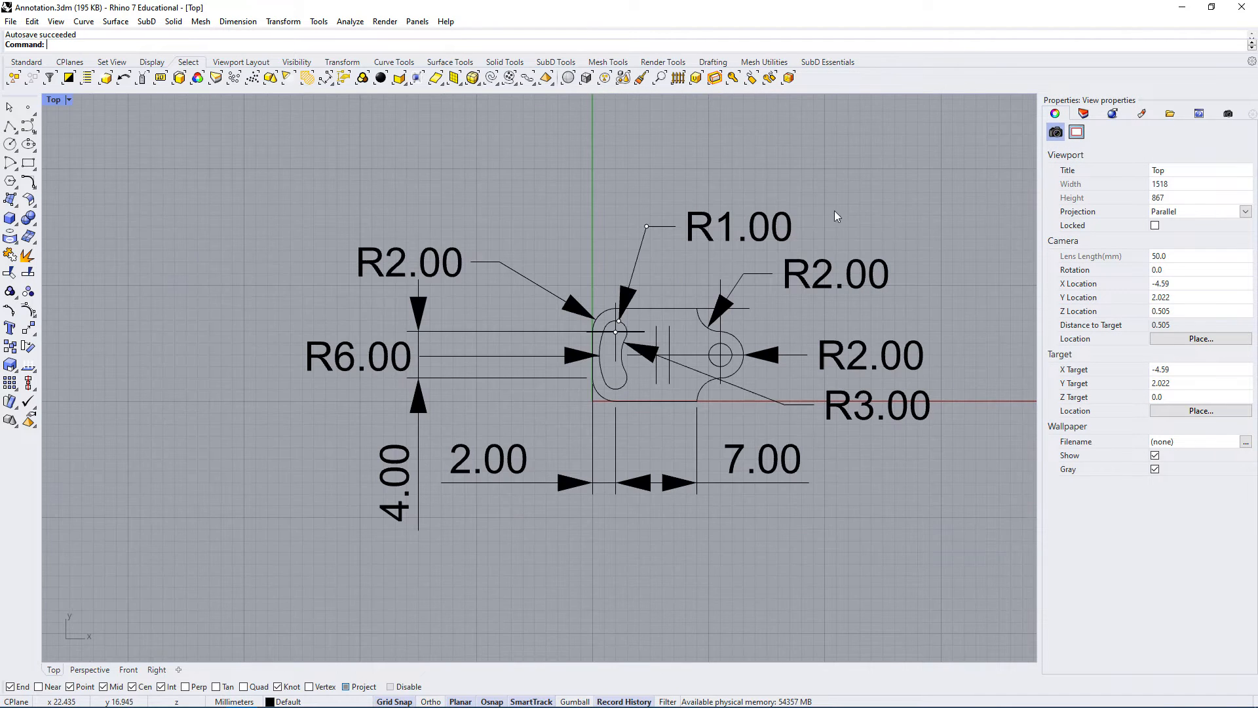
pyautogui.click(708, 228)
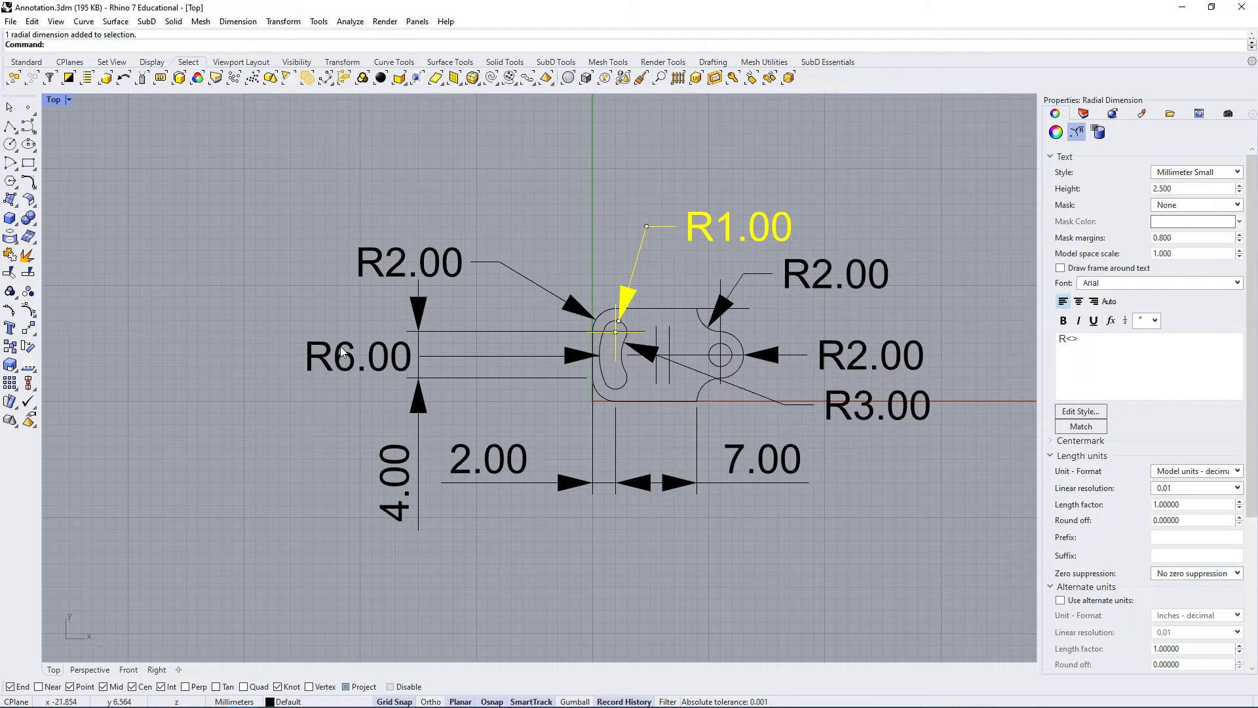
pyautogui.click(1179, 173)
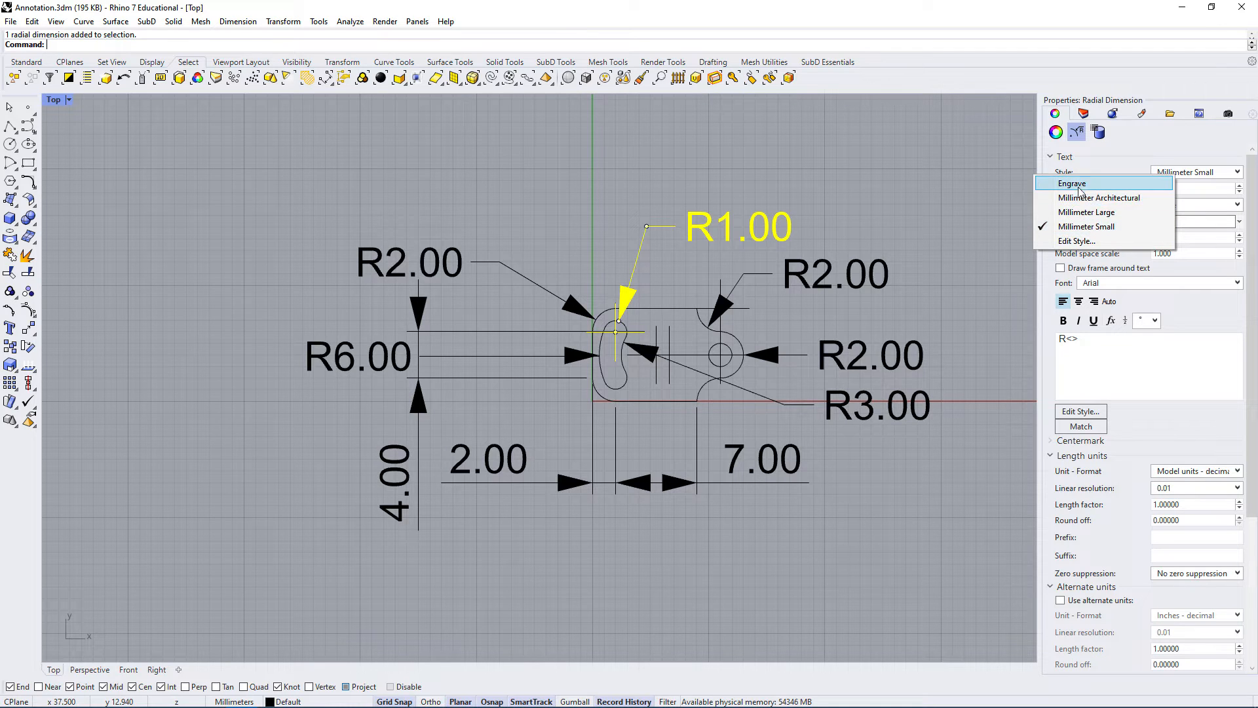
pyautogui.click(907, 201)
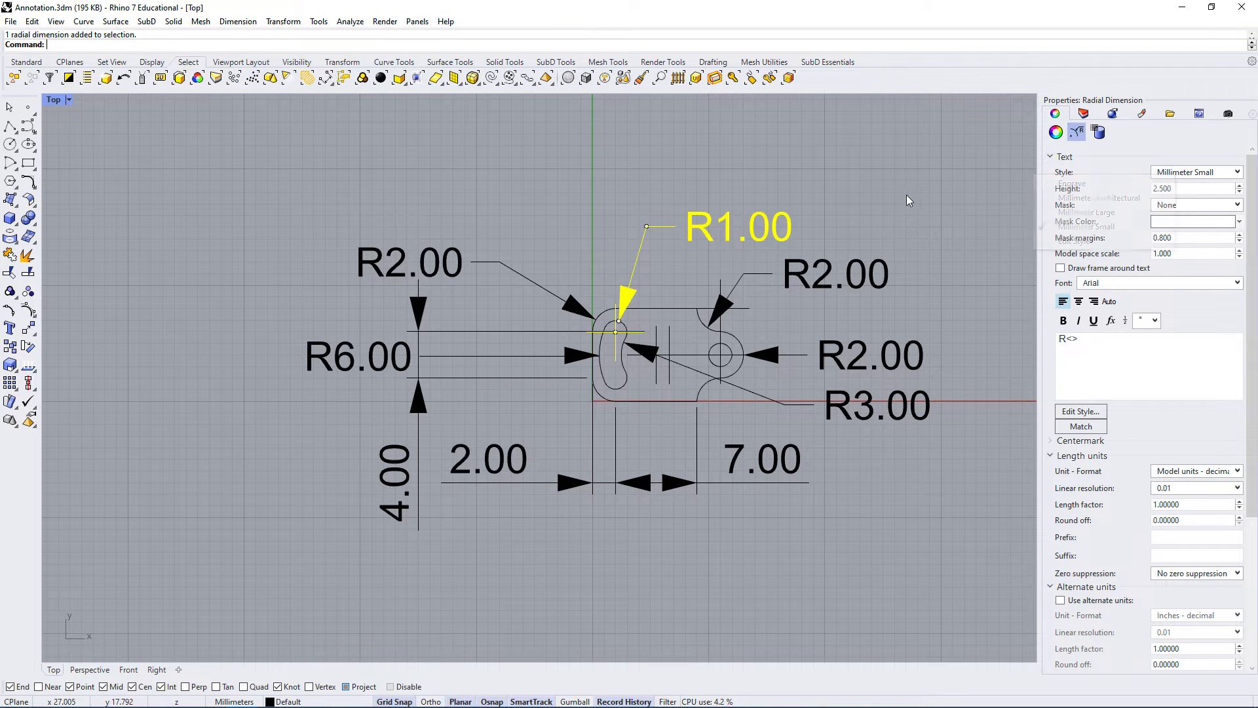
pyautogui.click(392, 272)
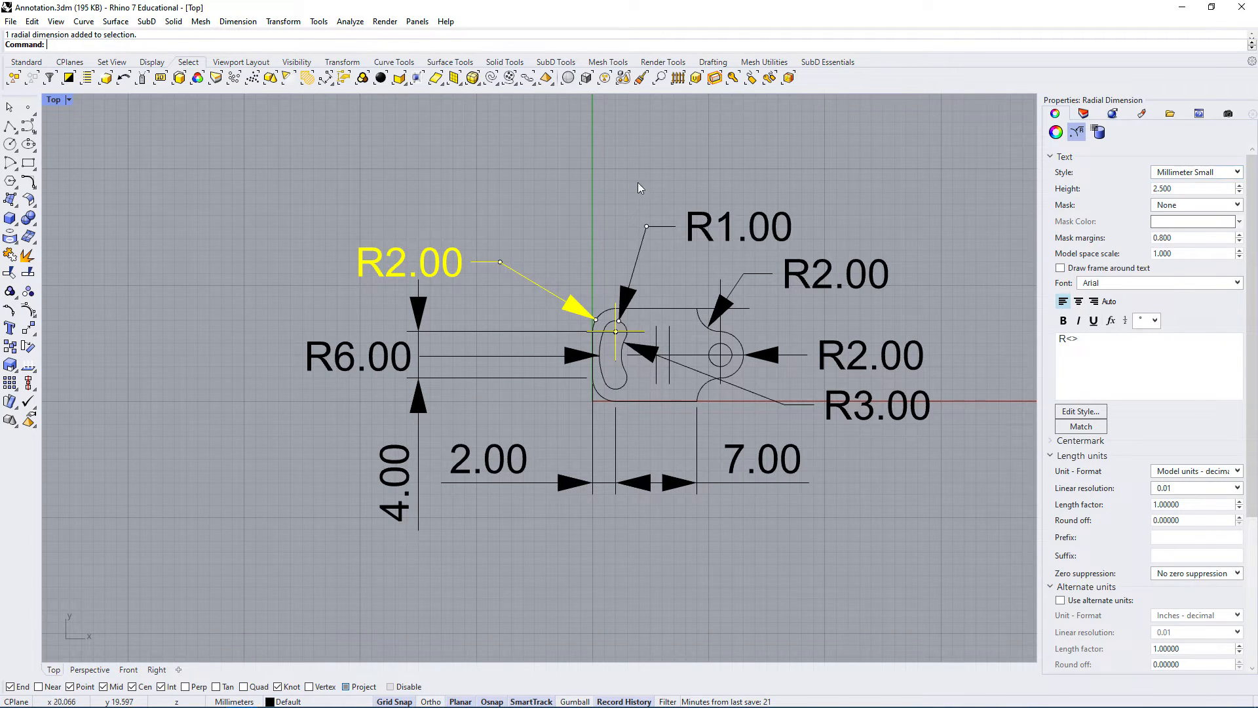
pyautogui.click(528, 190)
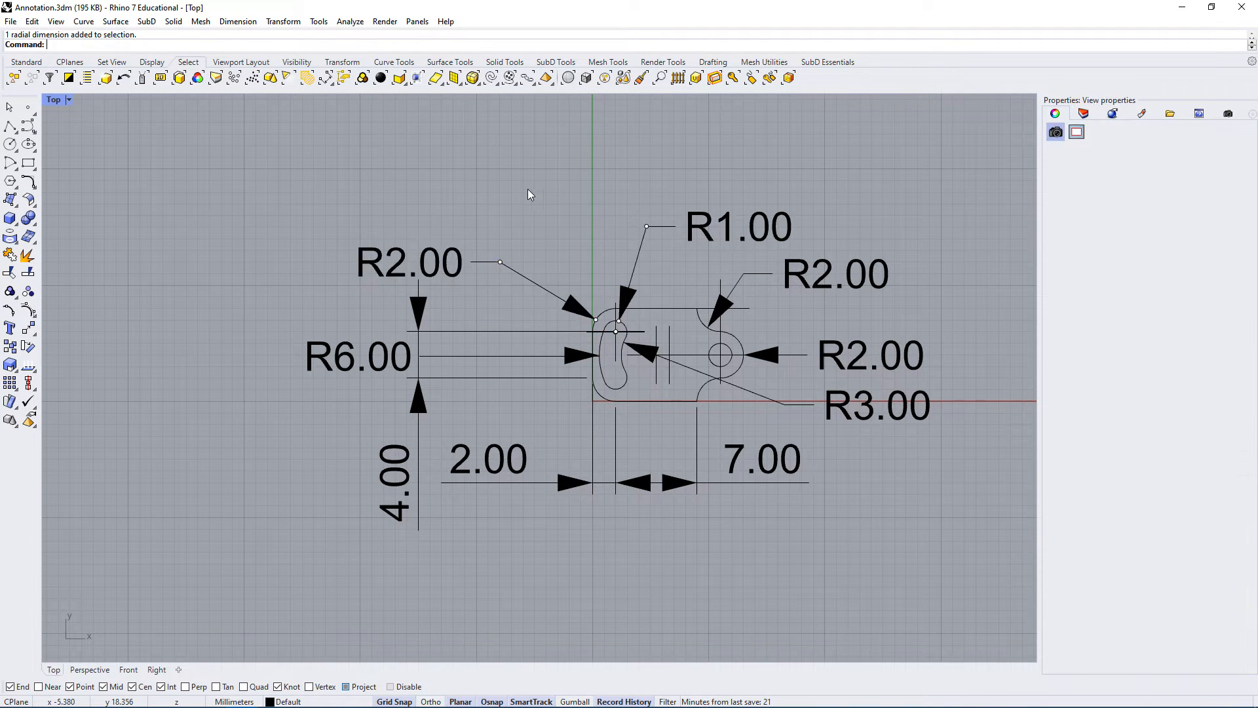
# - Detach the dimension selection tools as a floating toolbar in the upper-left area of the Top viewport
pyautogui.click(18, 64)
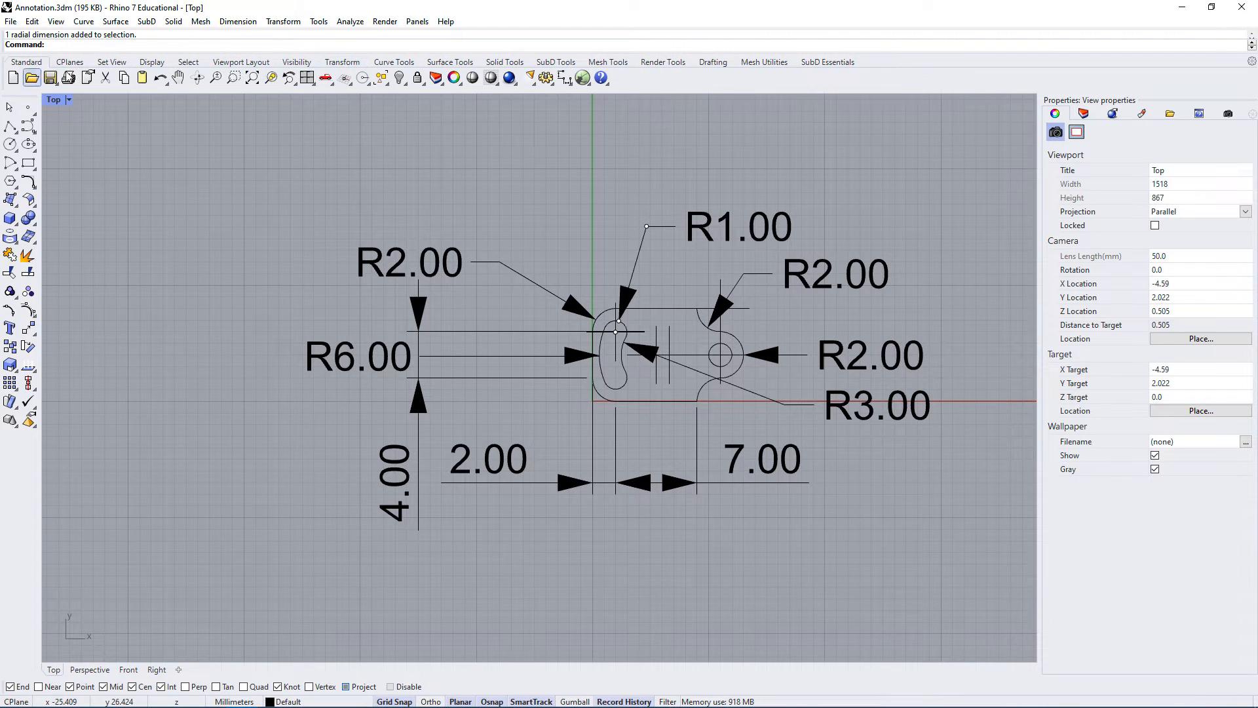
pyautogui.click(188, 62)
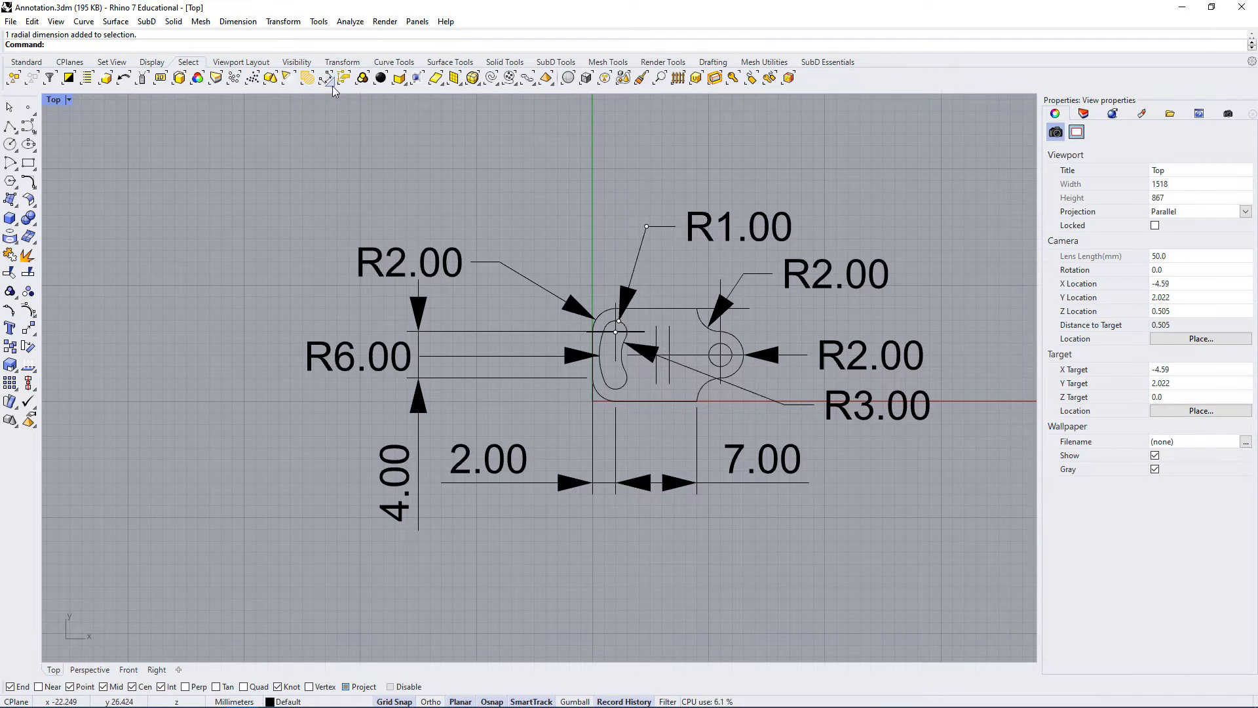
pyautogui.click(332, 85)
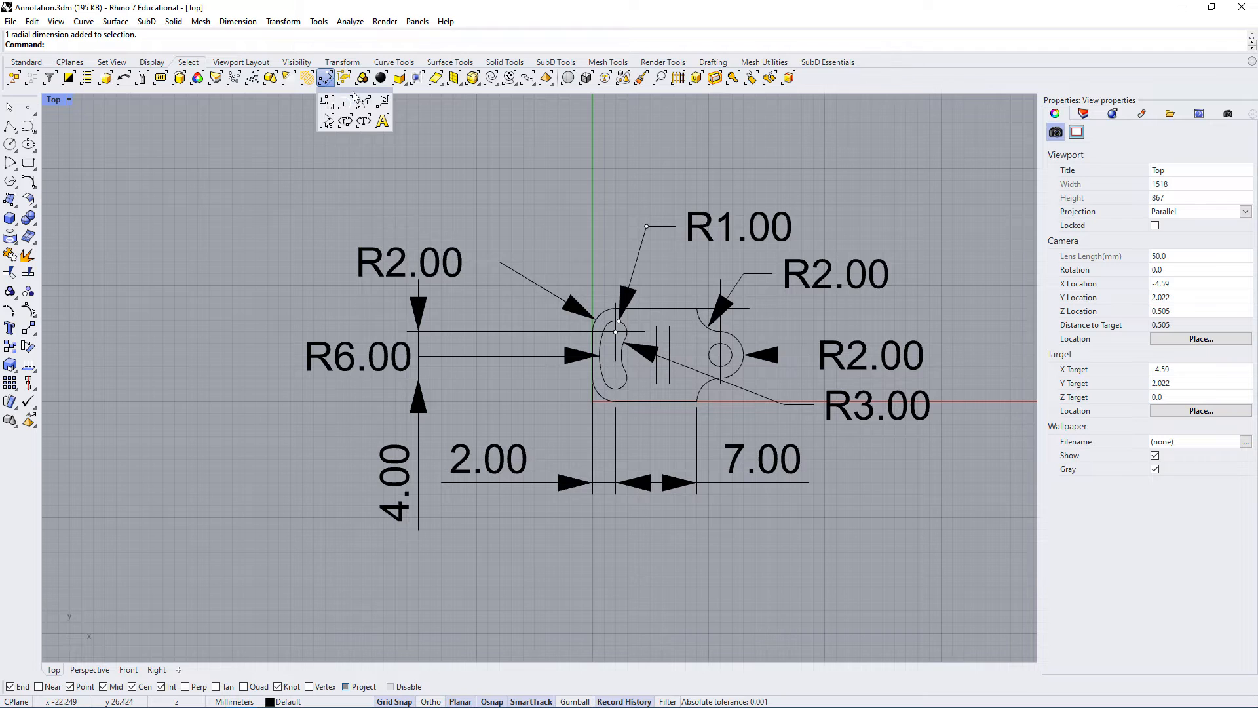
pyautogui.moveTo(338, 94); pyautogui.dragTo(277, 114)
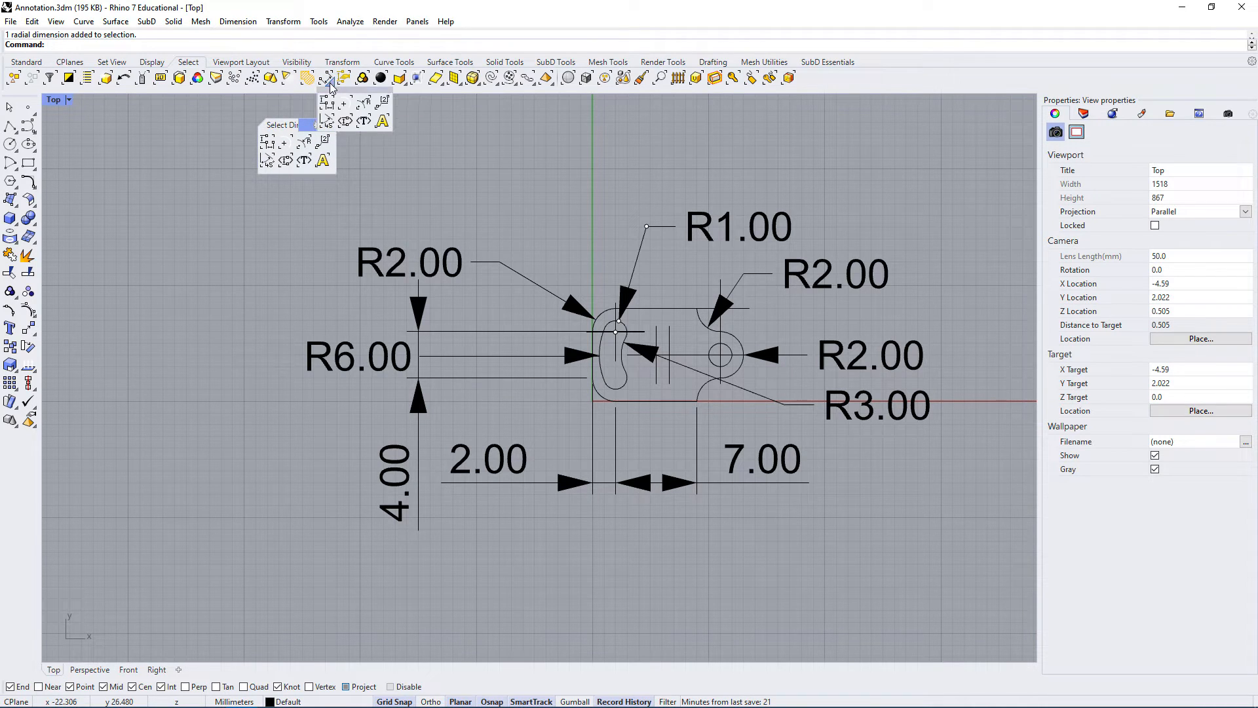
pyautogui.moveTo(299, 125)
pyautogui.mouseDown()
pyautogui.moveTo(360, 100)
pyautogui.moveTo(456, 104)
pyautogui.moveTo(279, 137)
pyautogui.mouseUp()
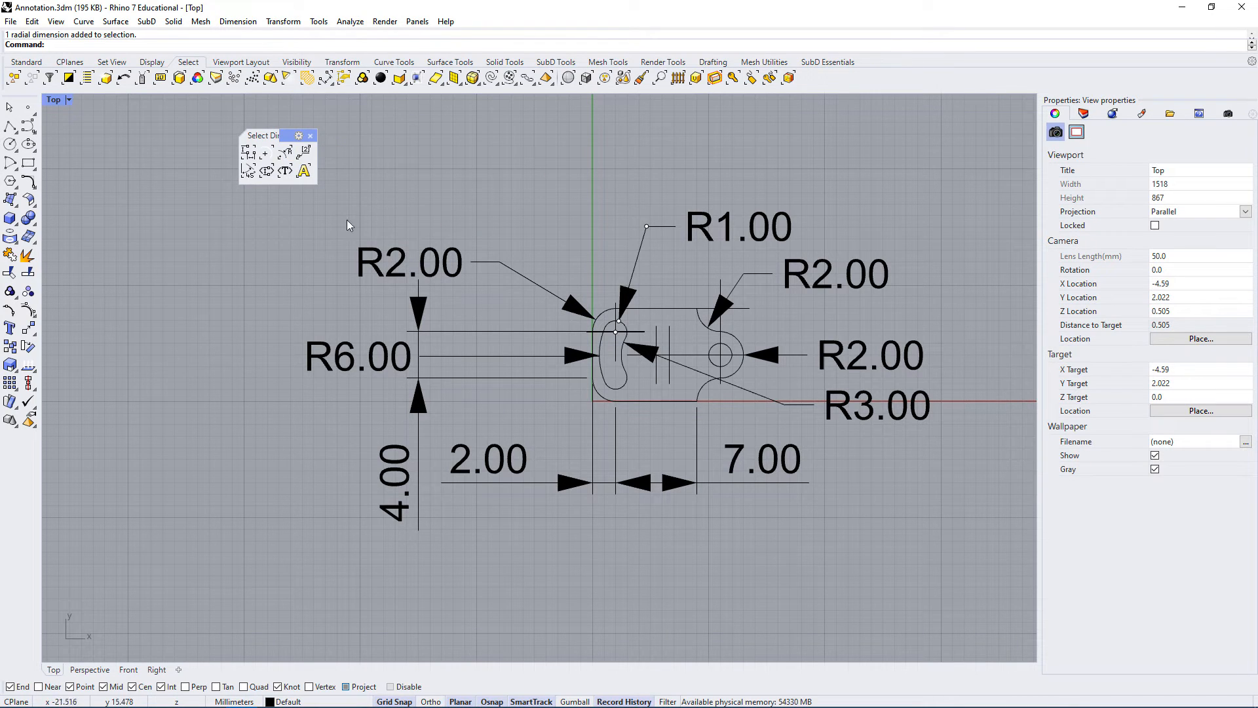
# - Select all linear dimensions, add all radial dimensions to the selection, and clear the selection
pyautogui.click(249, 154)
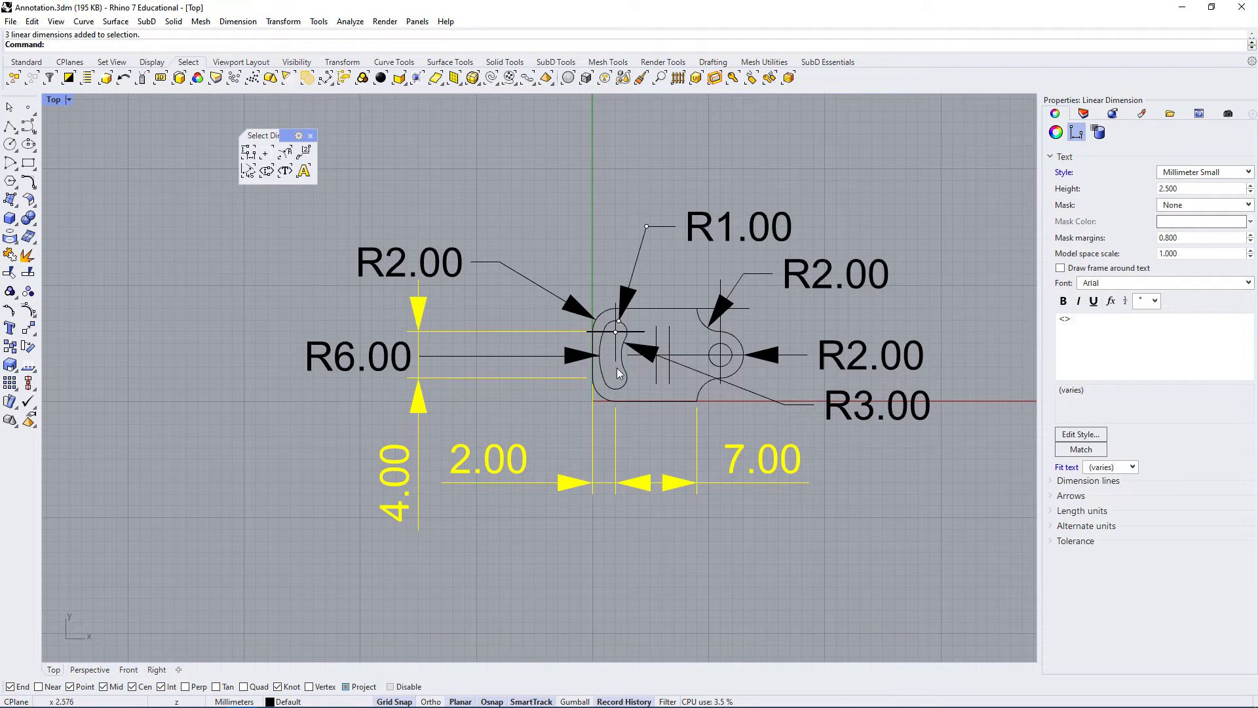
pyautogui.click(266, 155)
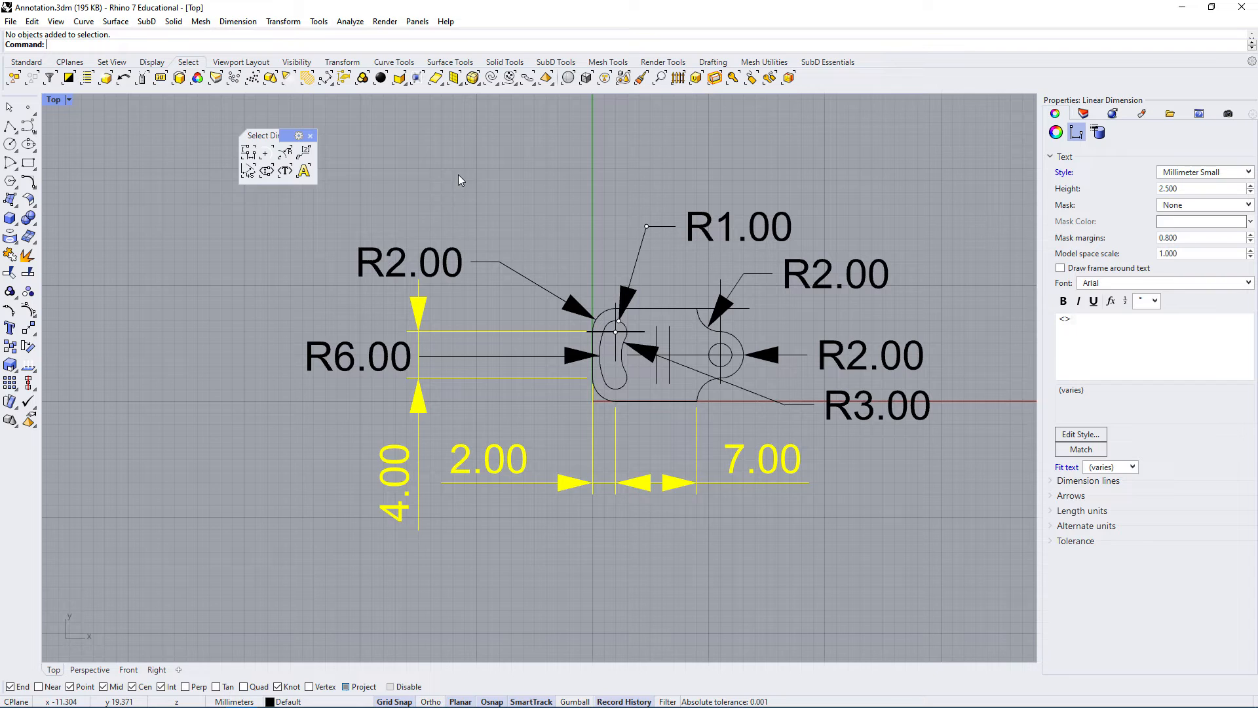
pyautogui.click(286, 154)
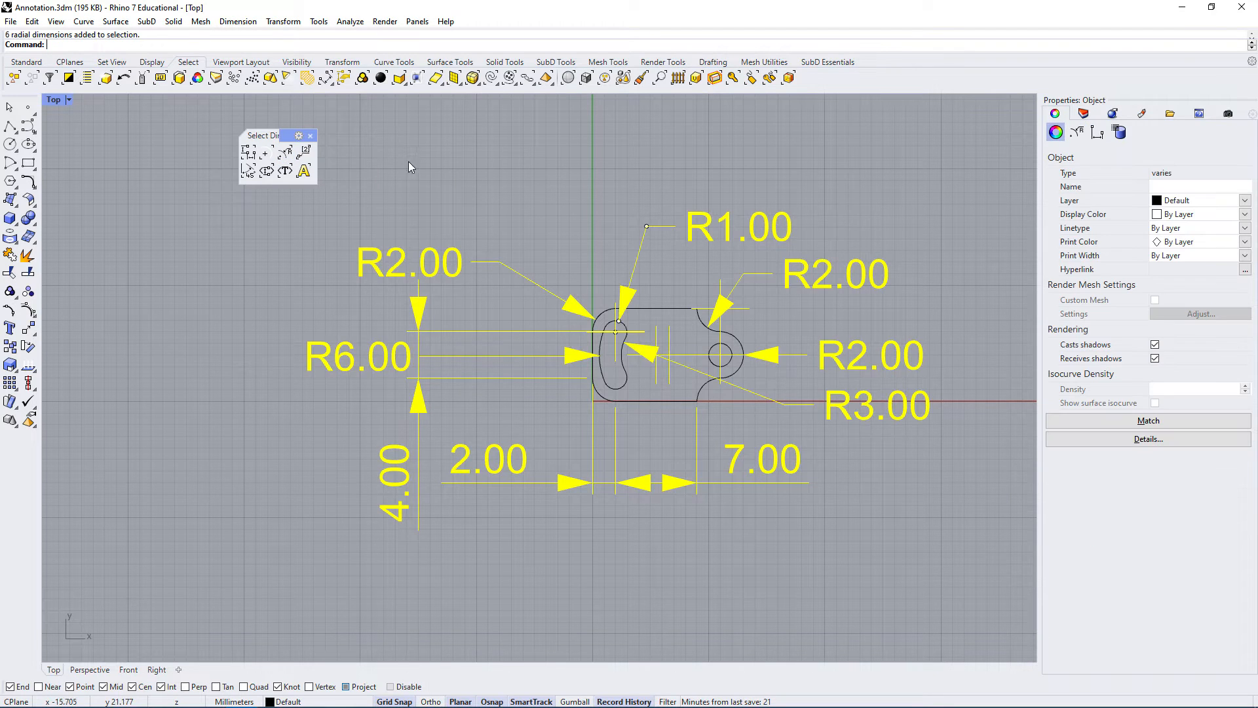
pyautogui.click(810, 179)
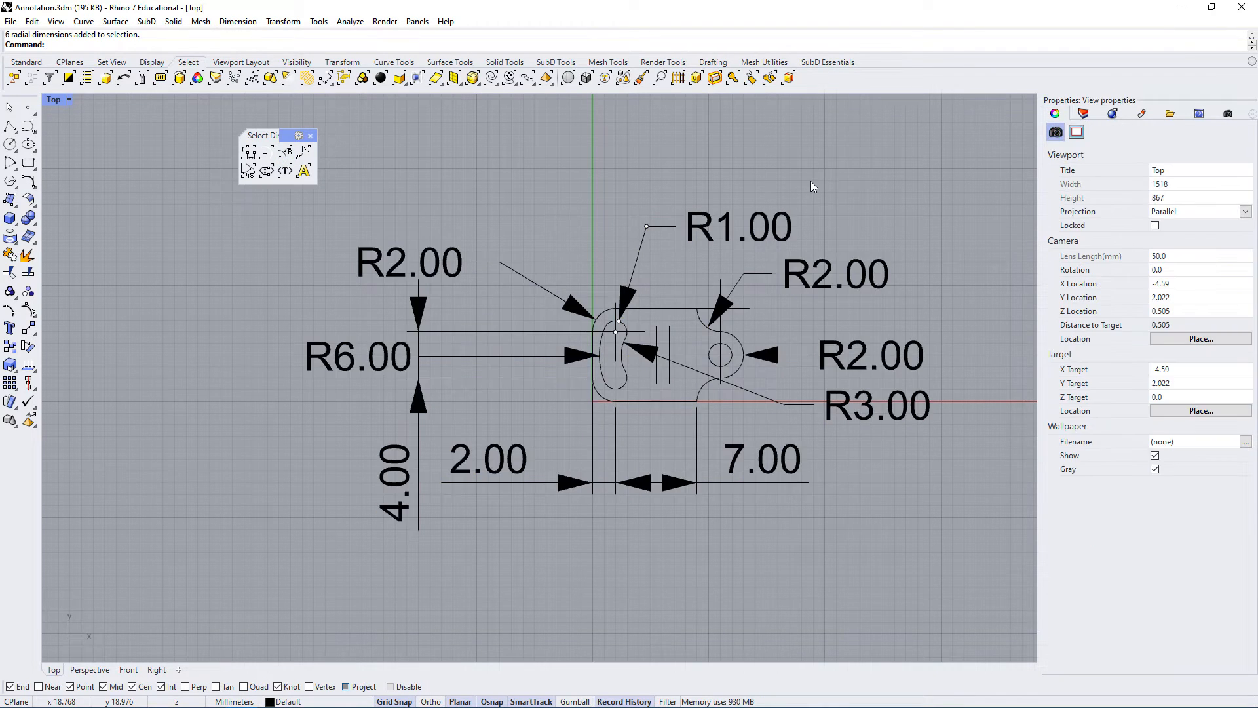
# - Select every dimension in the drawing, clear the selection, and repeat the selection with the SelDim command before clearing it again
pyautogui.click(325, 78)
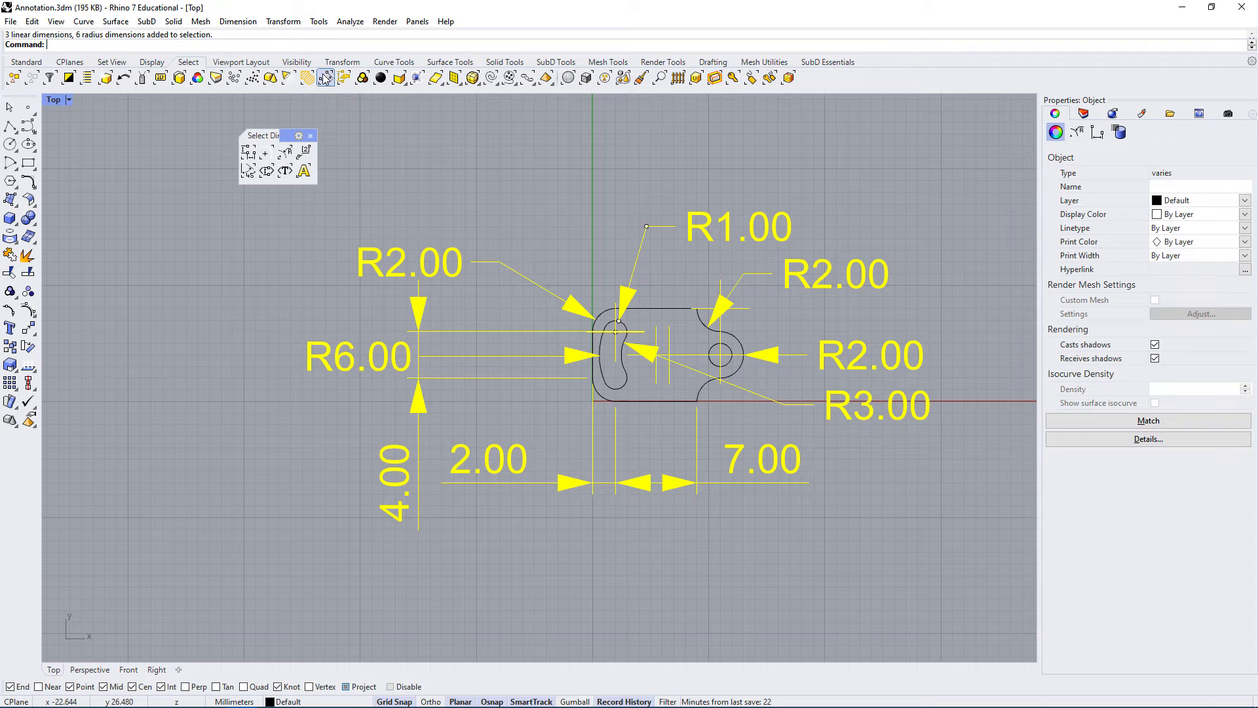
pyautogui.click(506, 172)
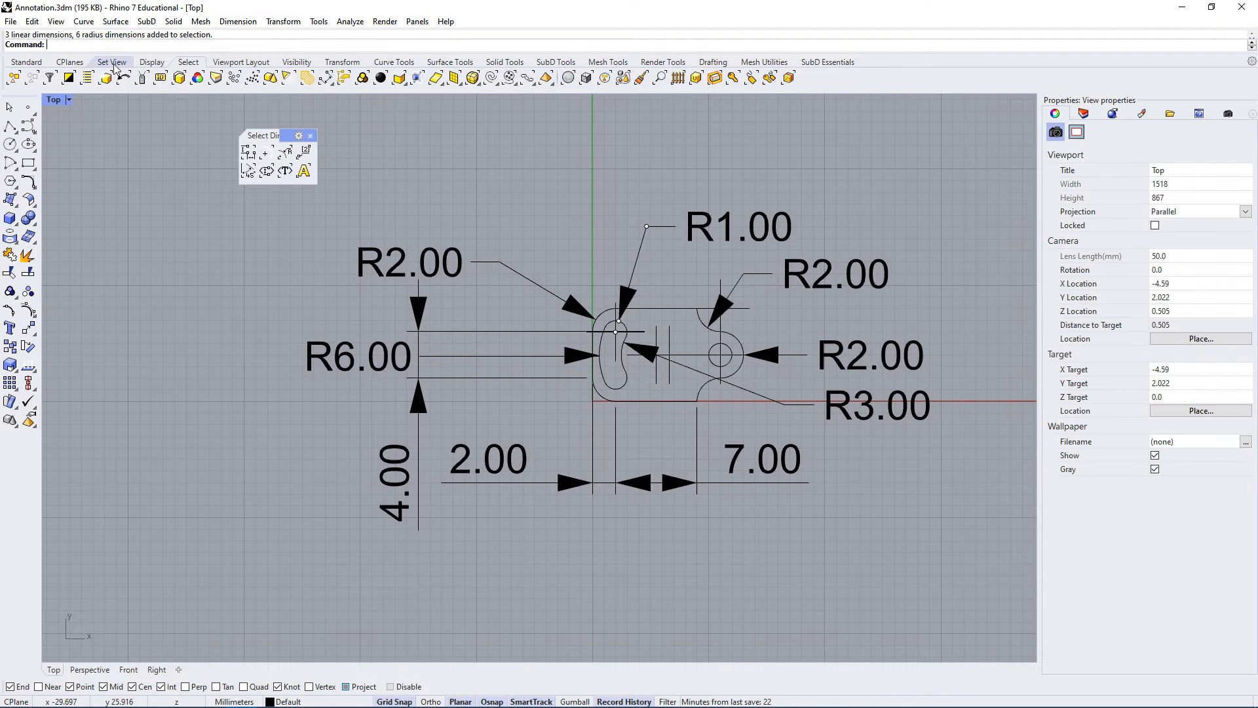
pyautogui.write('Se')
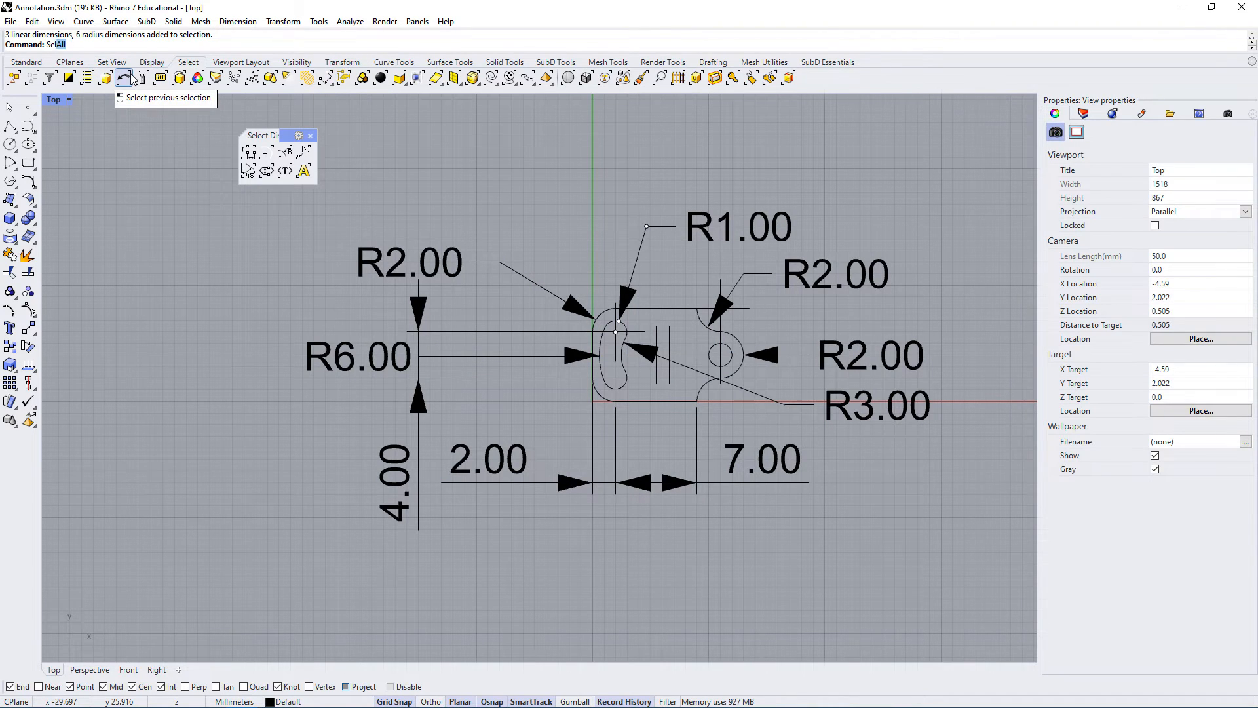
pyautogui.write('lDim')
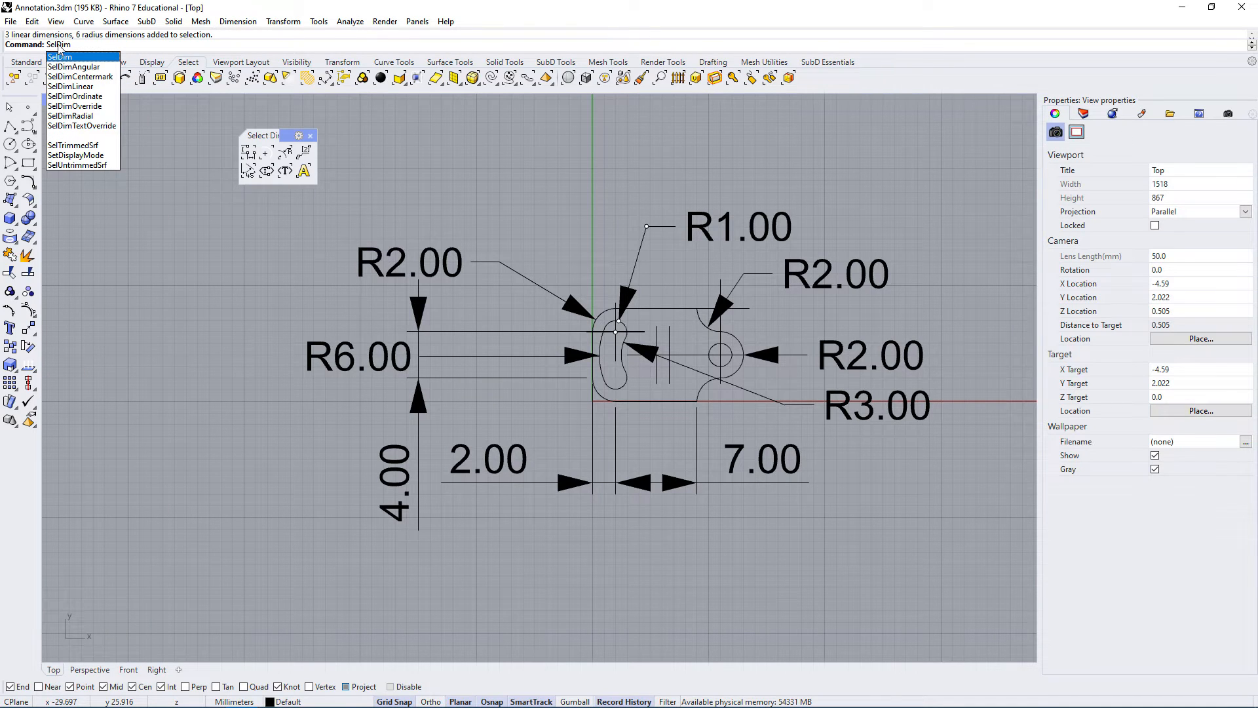
pyautogui.click(84, 41)
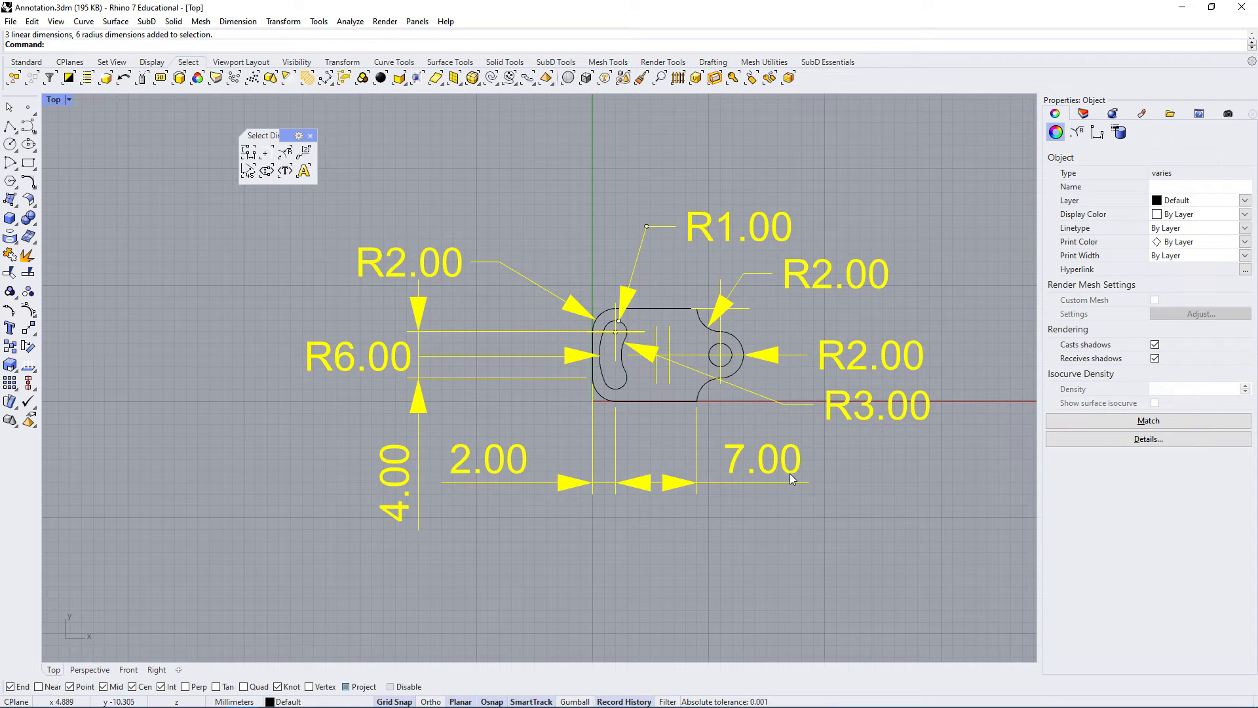
pyautogui.click(864, 477)
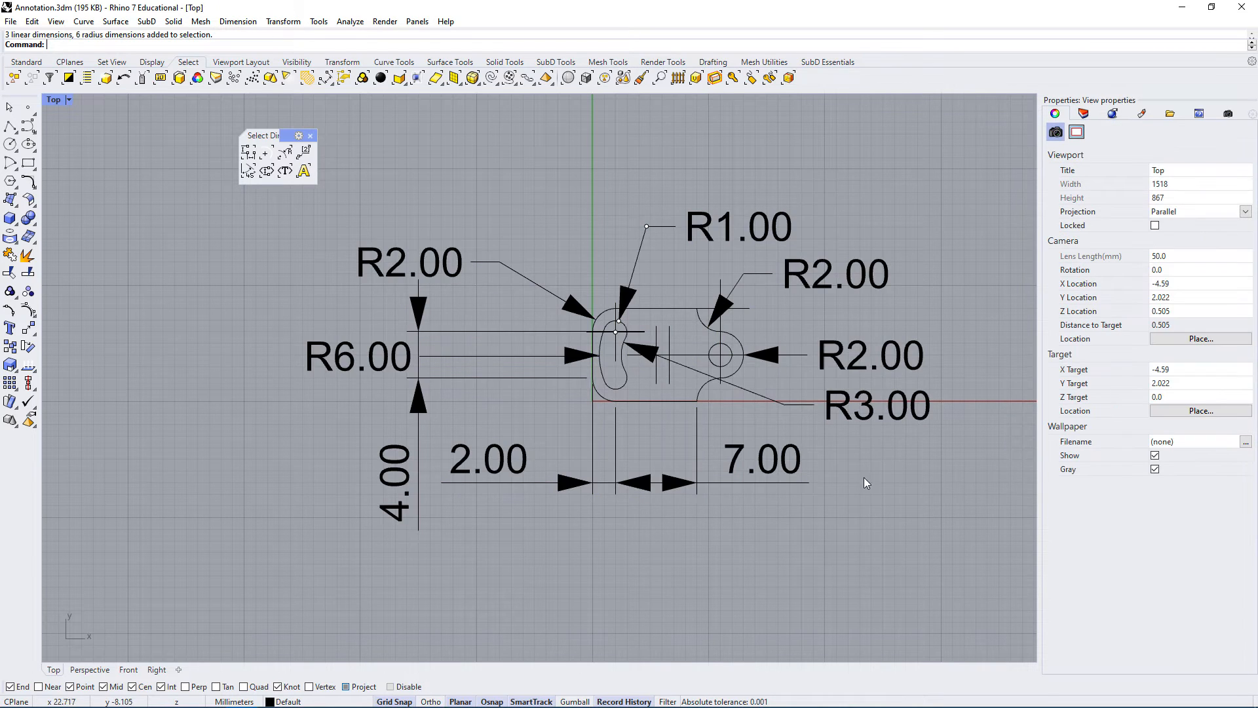
# - Select all dimensions in the drawing and compare their radial, linear and general object properties
pyautogui.click(328, 79)
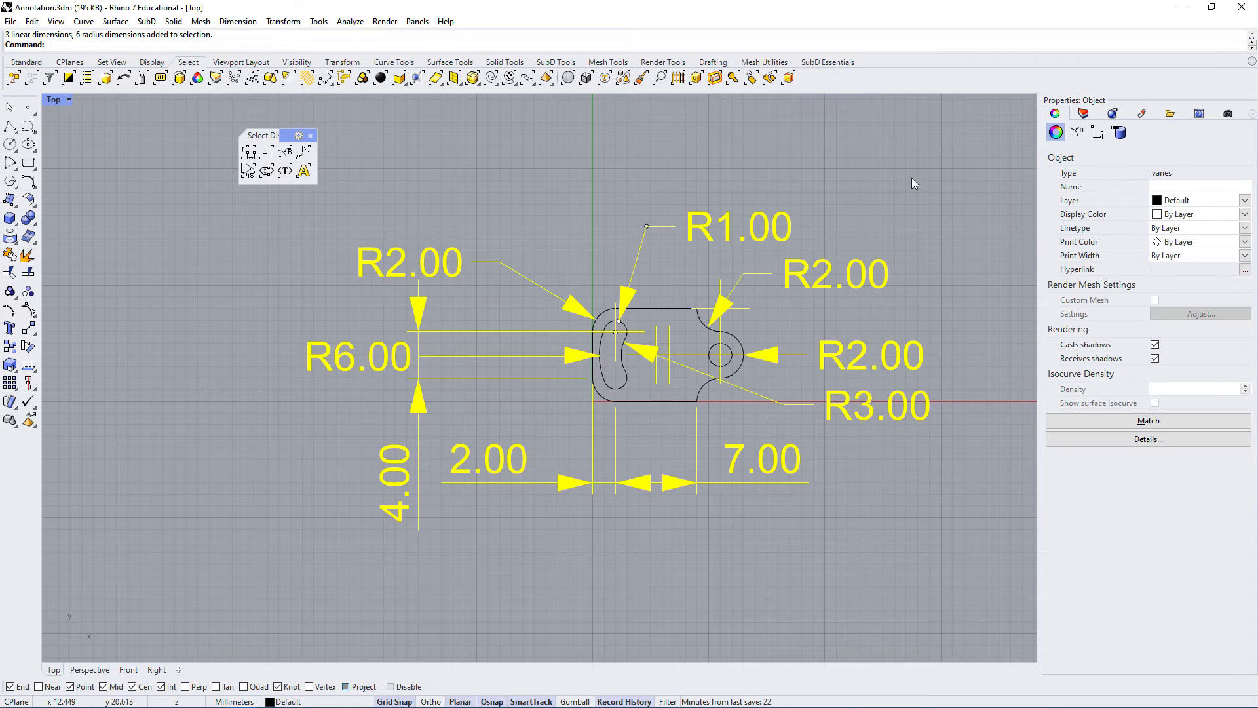
pyautogui.click(1077, 132)
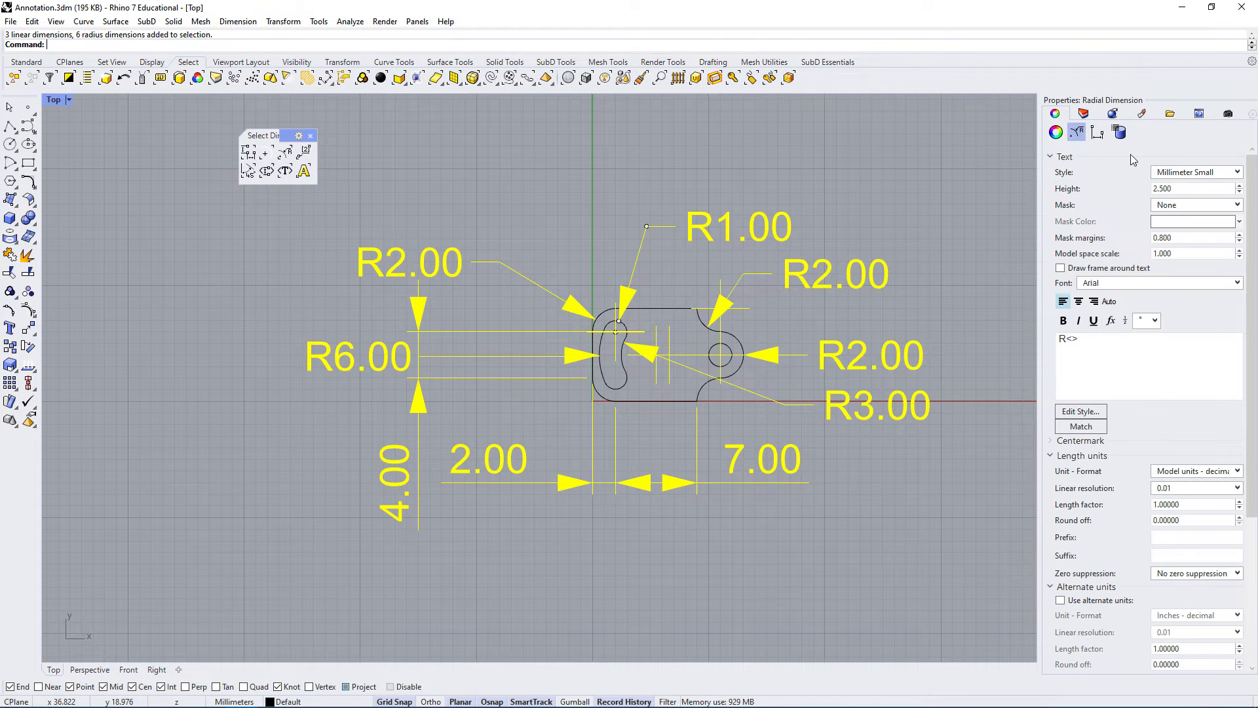
pyautogui.click(1097, 134)
pyautogui.click(1077, 133)
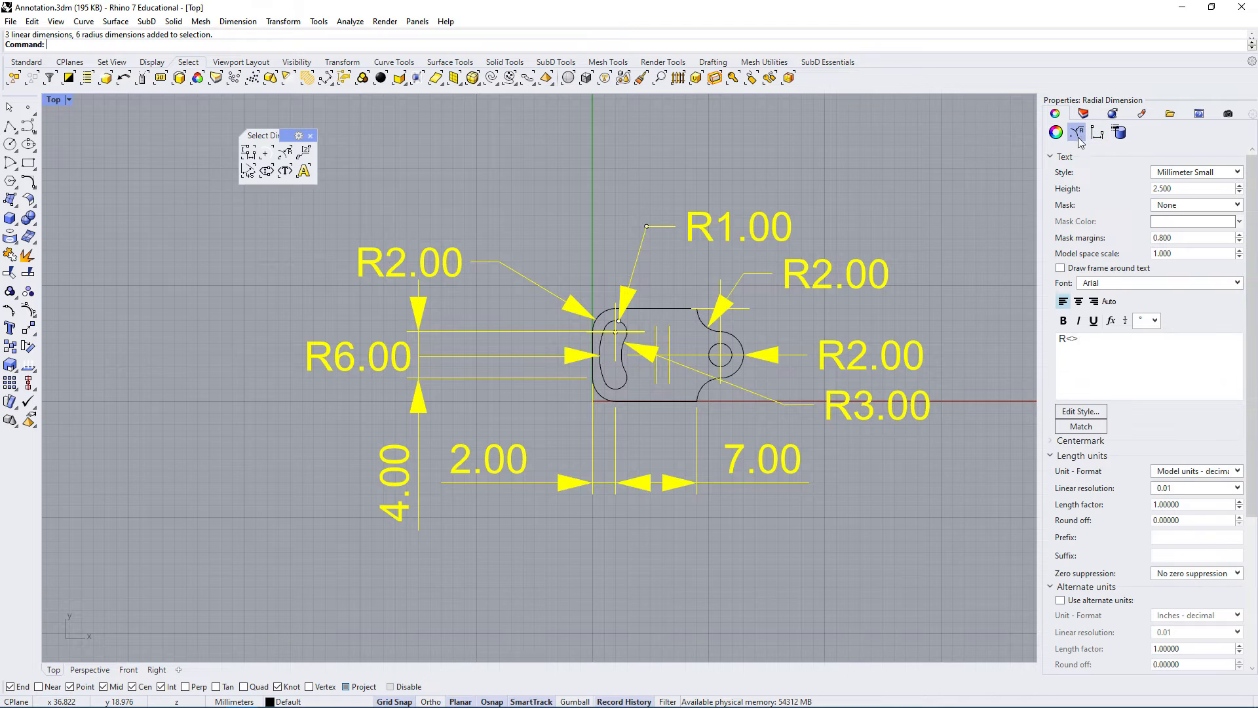
pyautogui.click(1097, 134)
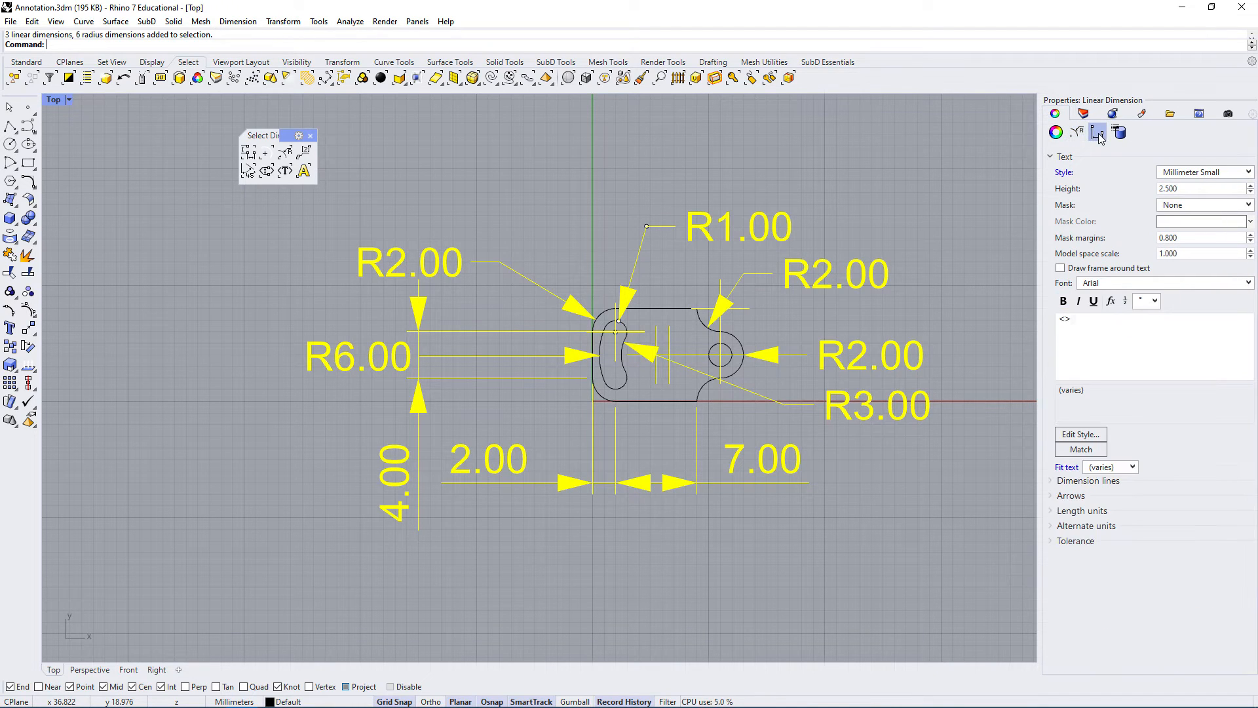
pyautogui.click(1077, 134)
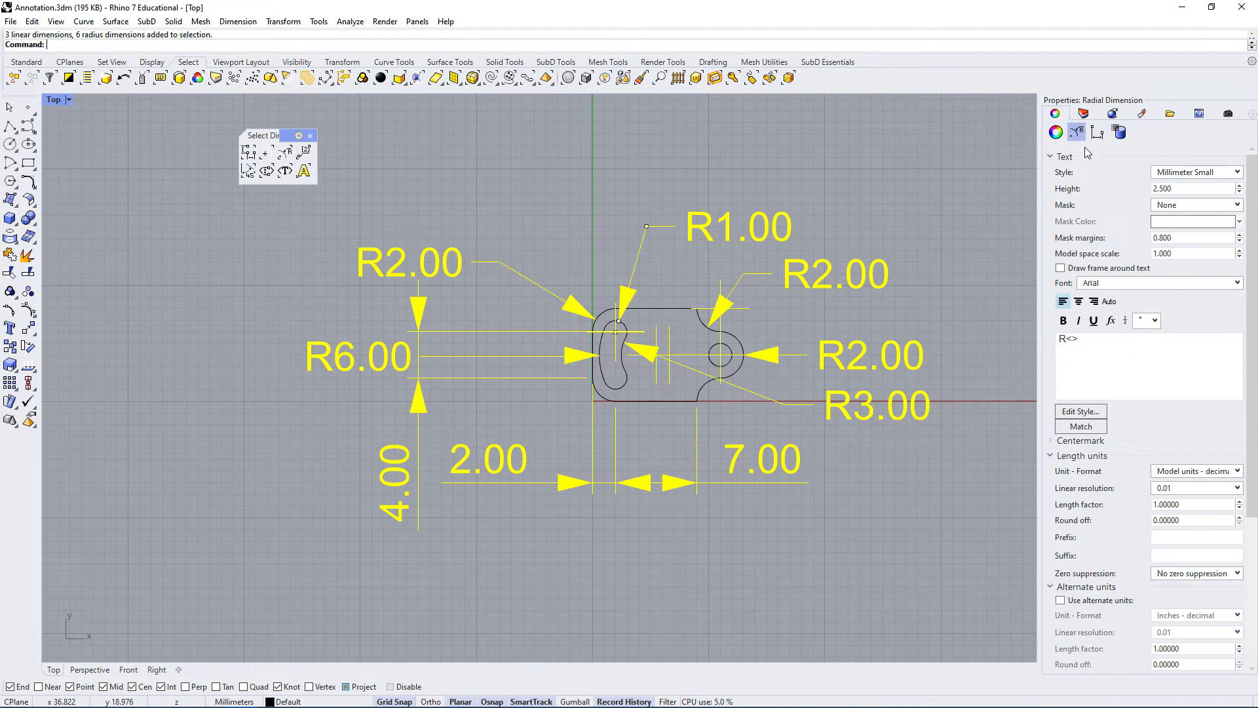
pyautogui.click(1059, 133)
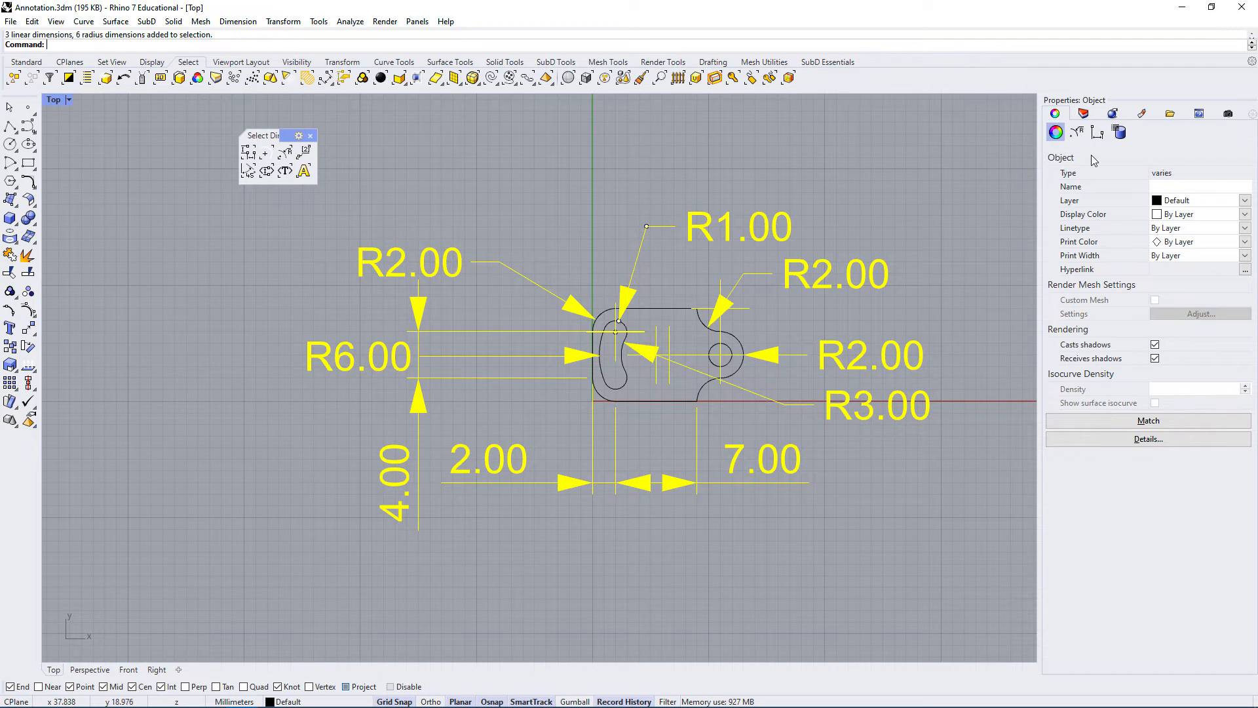
# - Try the Millimeter Architectural annotation style on the selected radial dimensions, and return them to Millimeter Small
pyautogui.click(1078, 134)
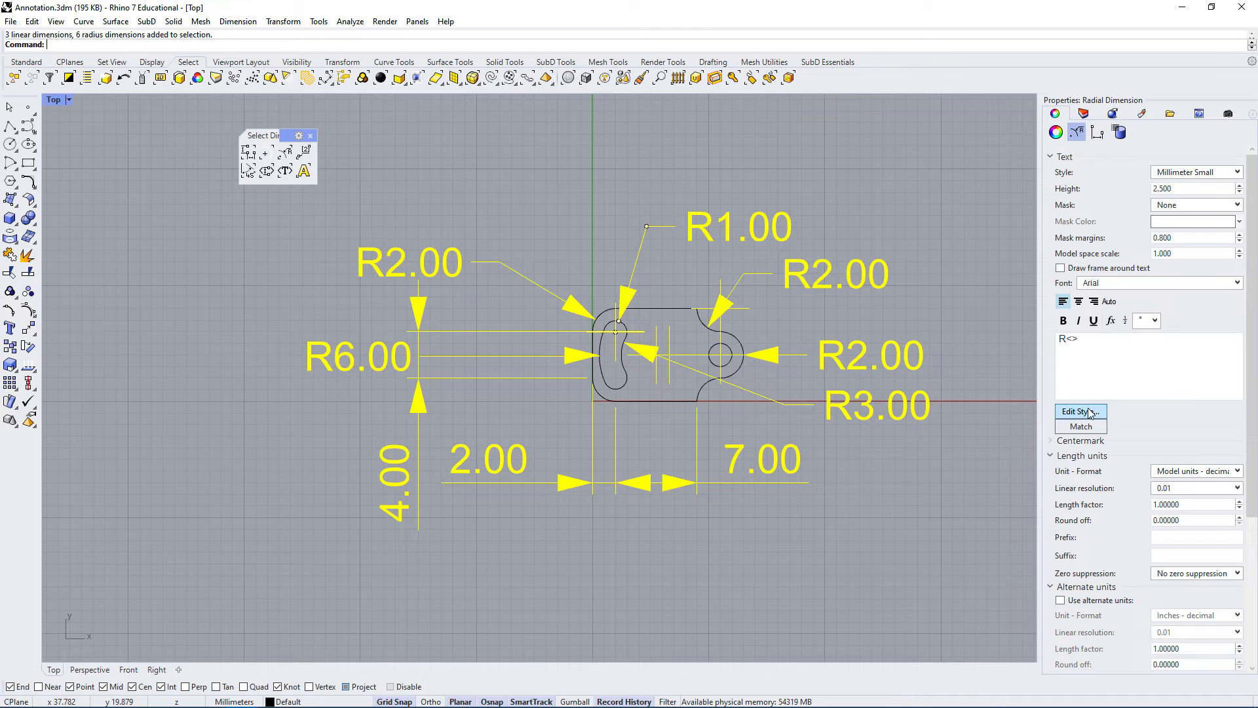
pyautogui.click(1180, 175)
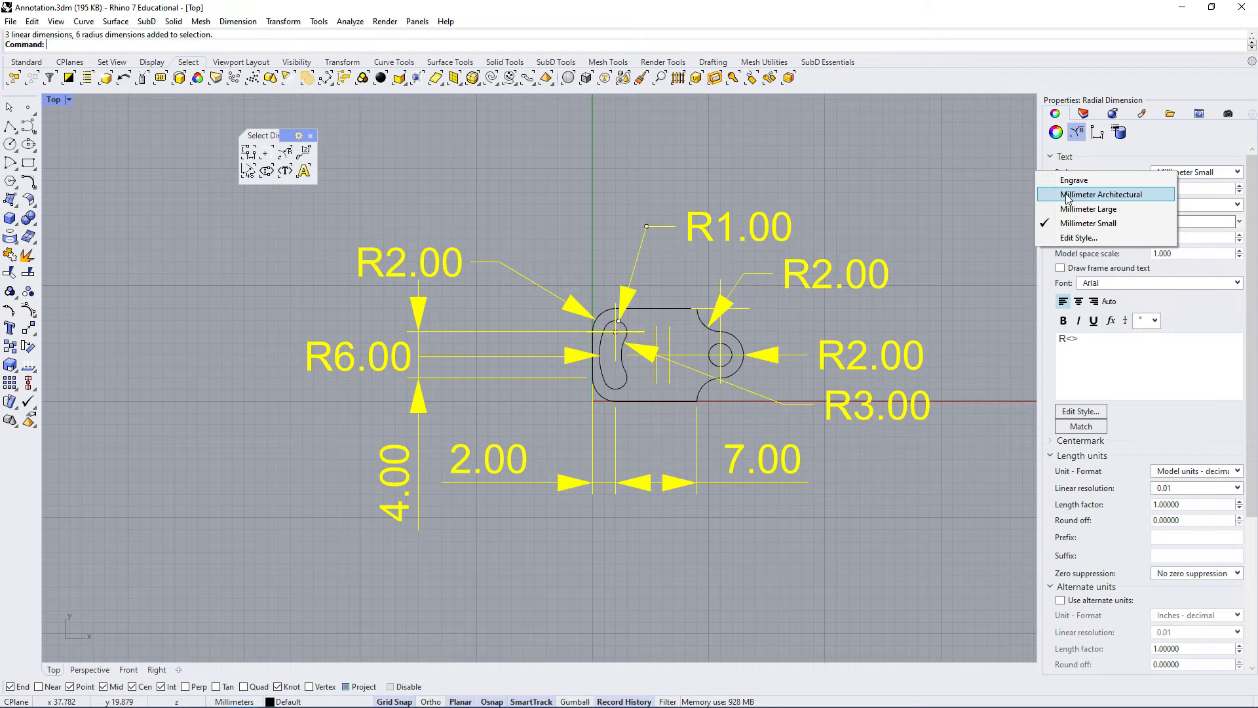
pyautogui.click(1094, 195)
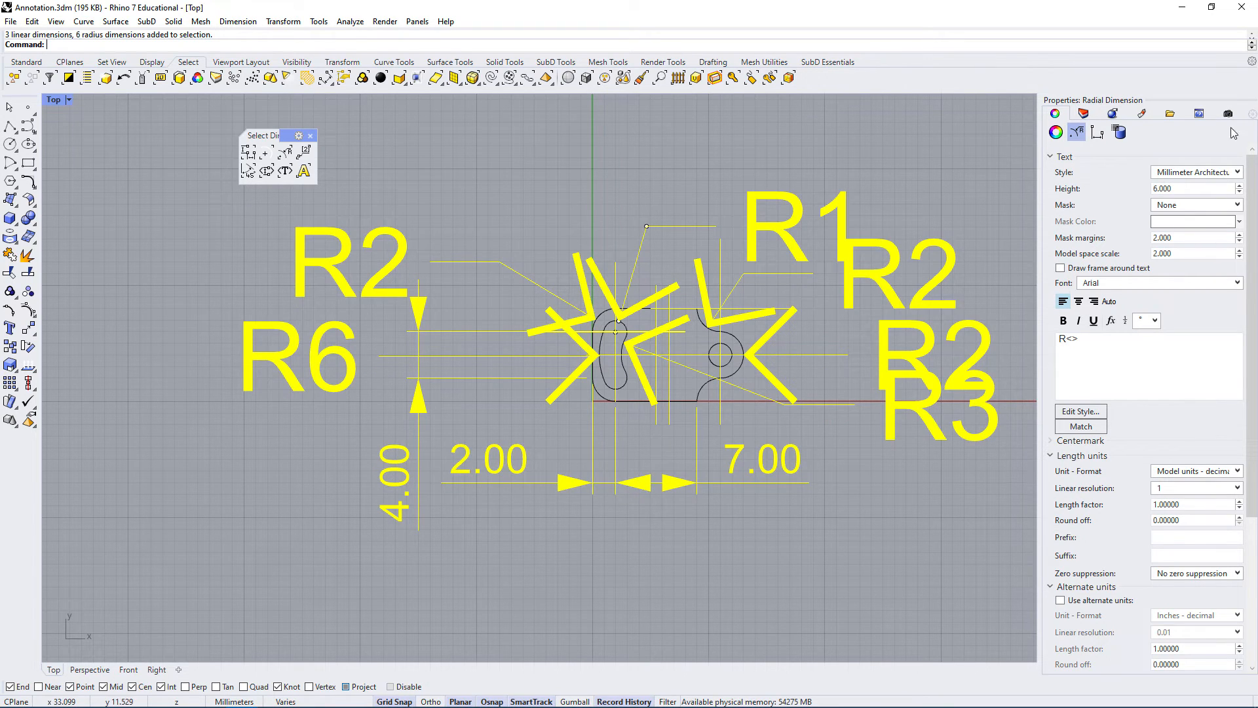
pyautogui.click(1204, 173)
pyautogui.click(1173, 225)
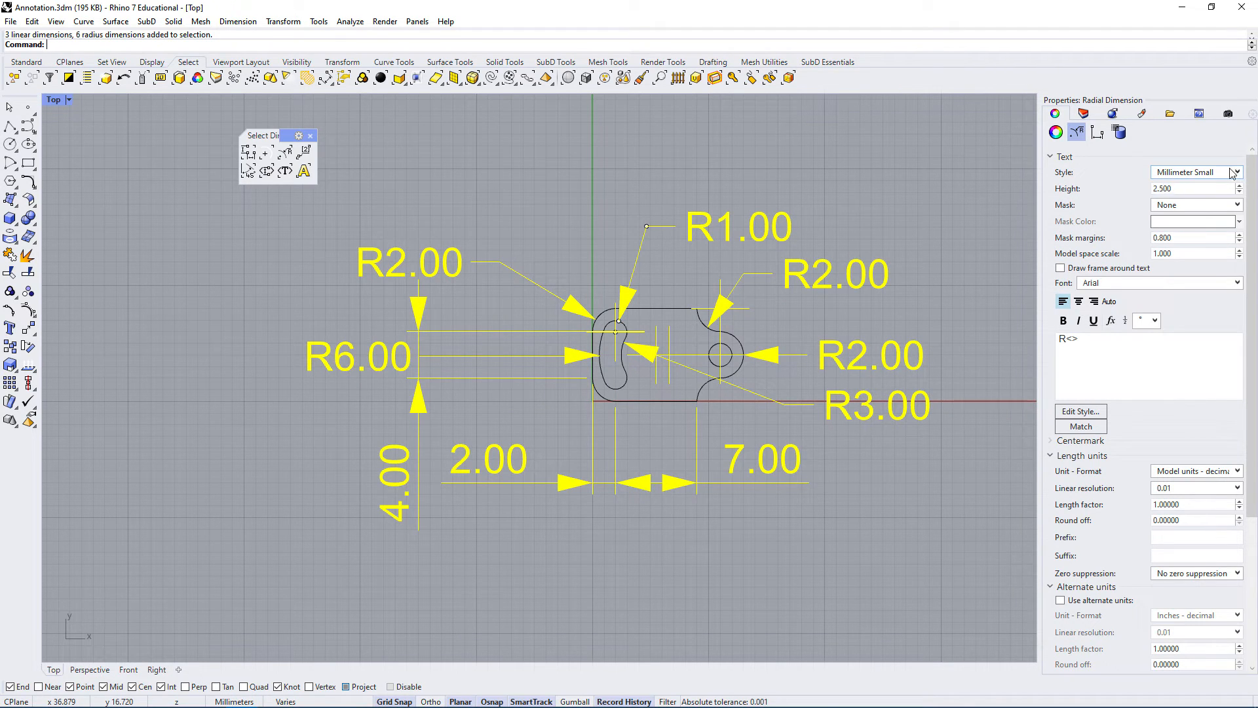
# - Edit the Millimeter Small style, setting its model space scale to 0.5 and scaling all its sizes by 0.5
pyautogui.click(1068, 417)
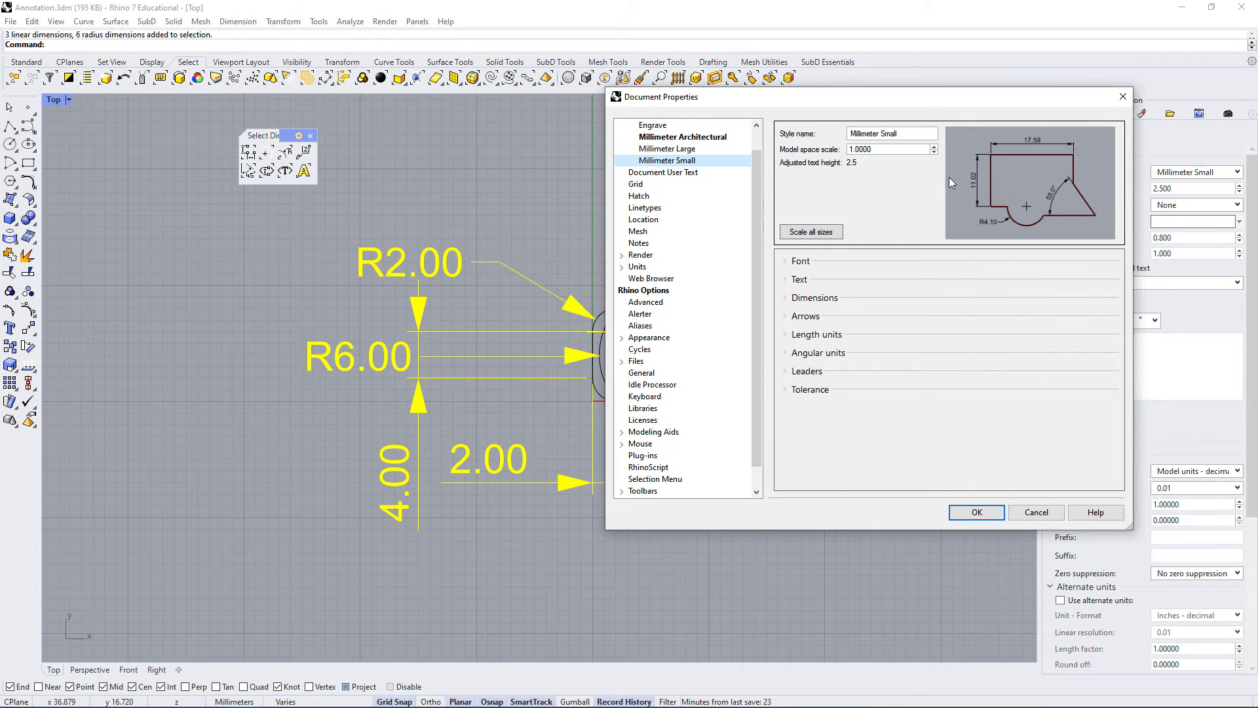
pyautogui.click(895, 148)
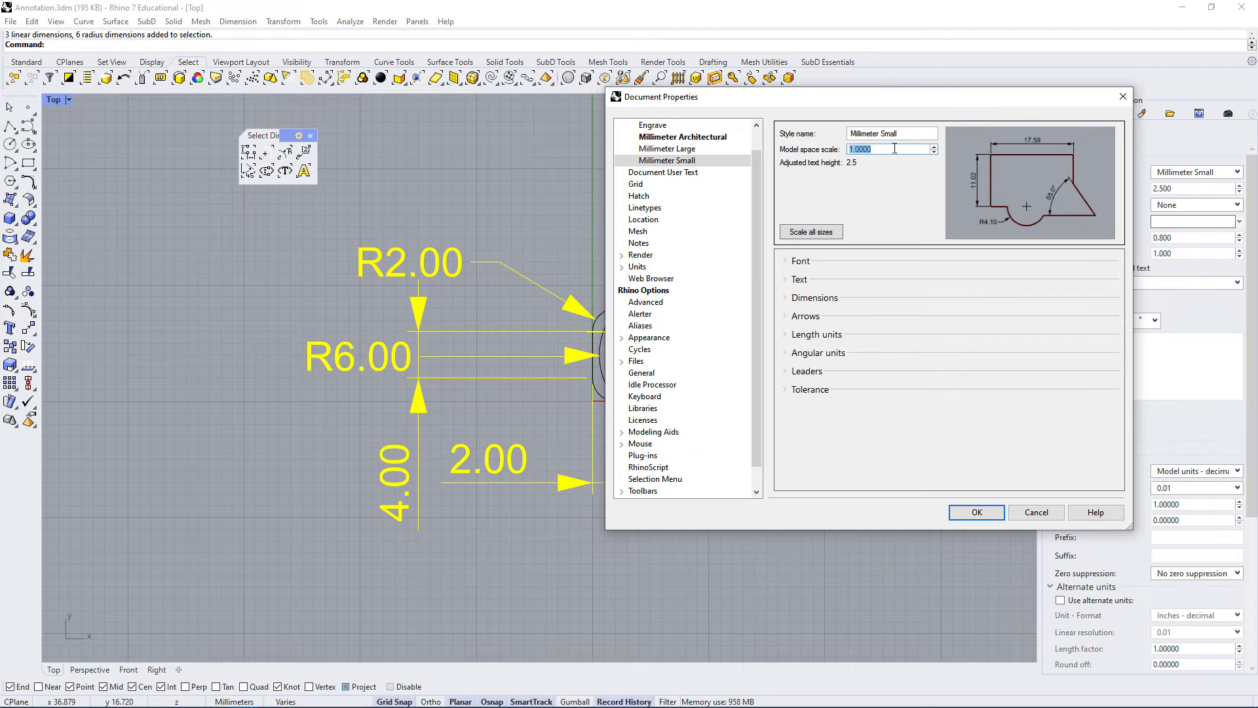
pyautogui.write('0.5')
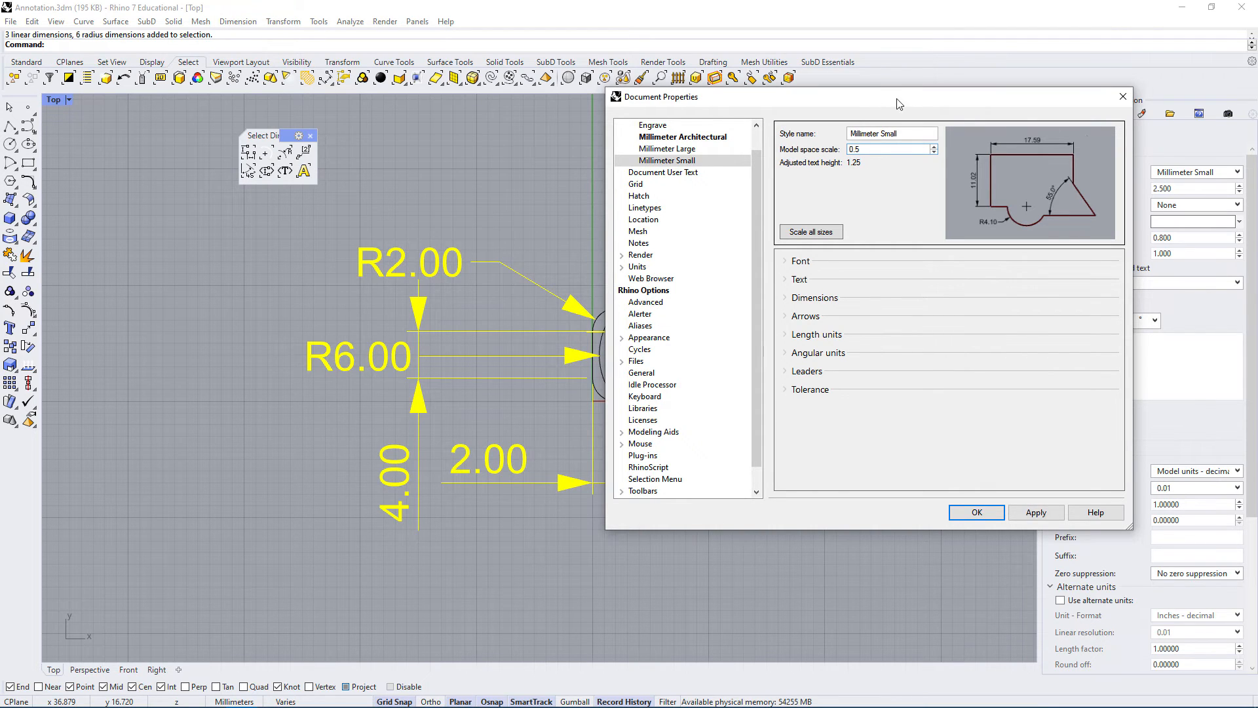
pyautogui.moveTo(897, 103); pyautogui.dragTo(1001, 70)
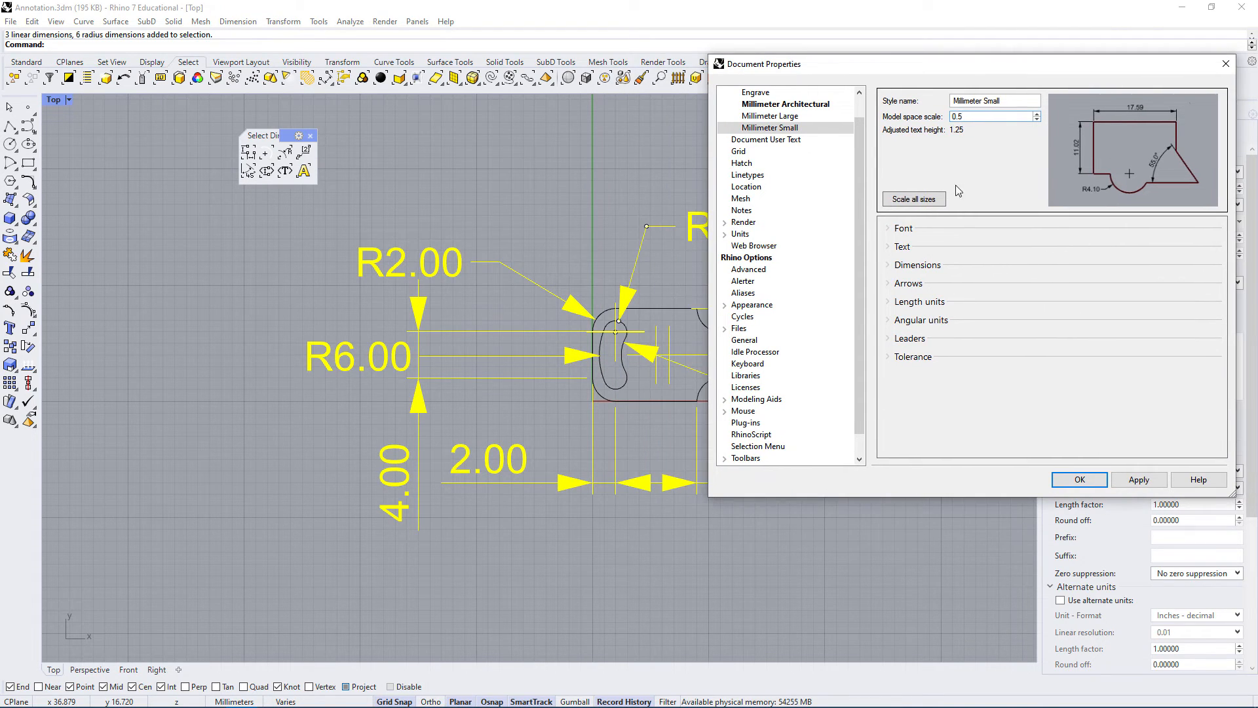
pyautogui.click(915, 200)
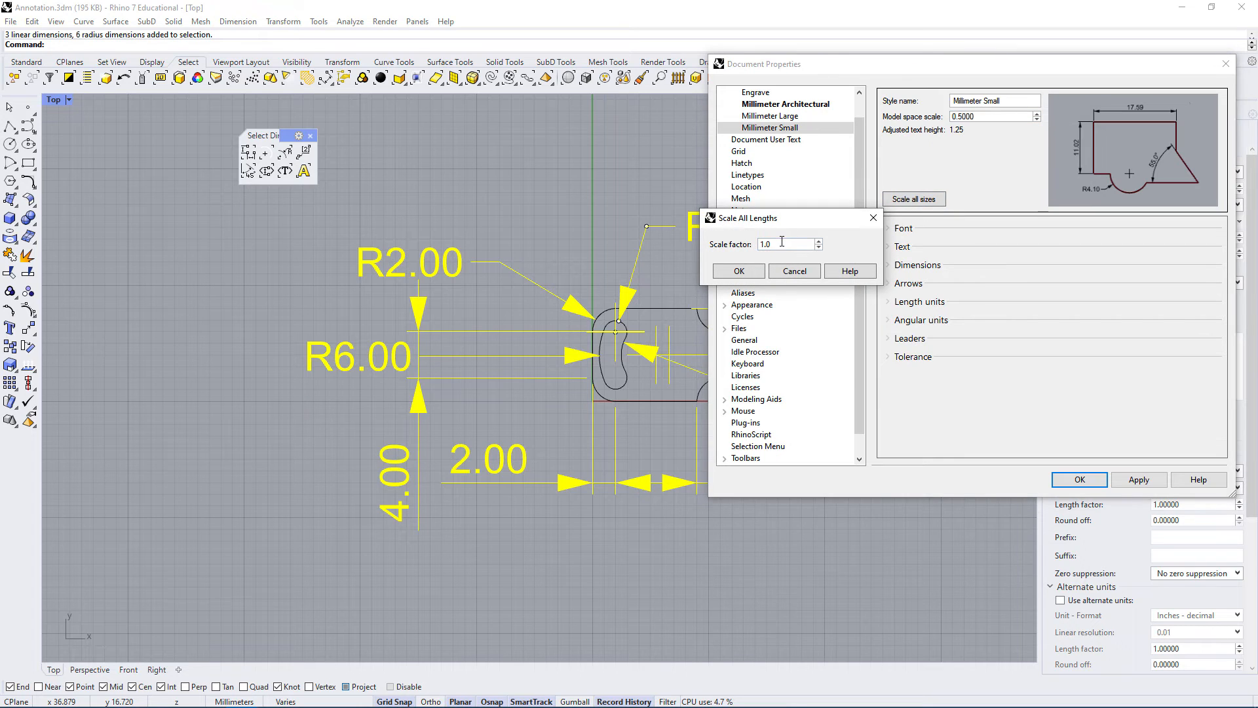
pyautogui.write('0.5')
pyautogui.click(739, 272)
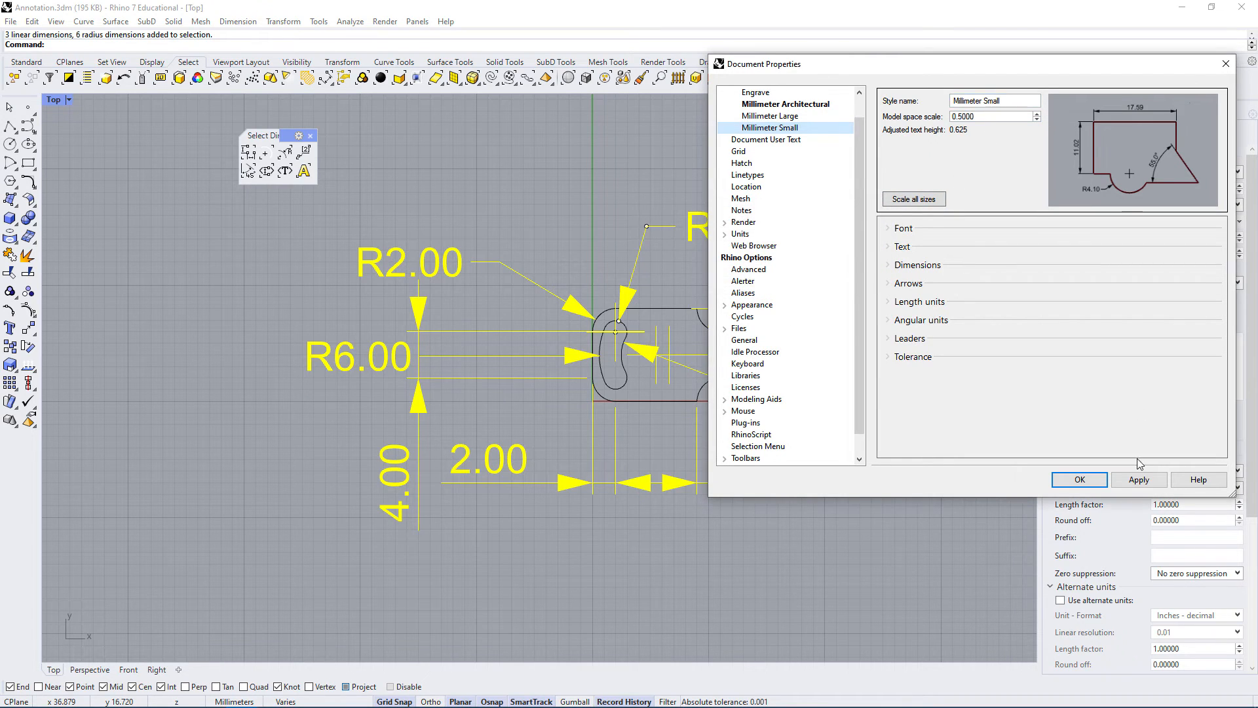
pyautogui.click(1141, 479)
pyautogui.click(1080, 479)
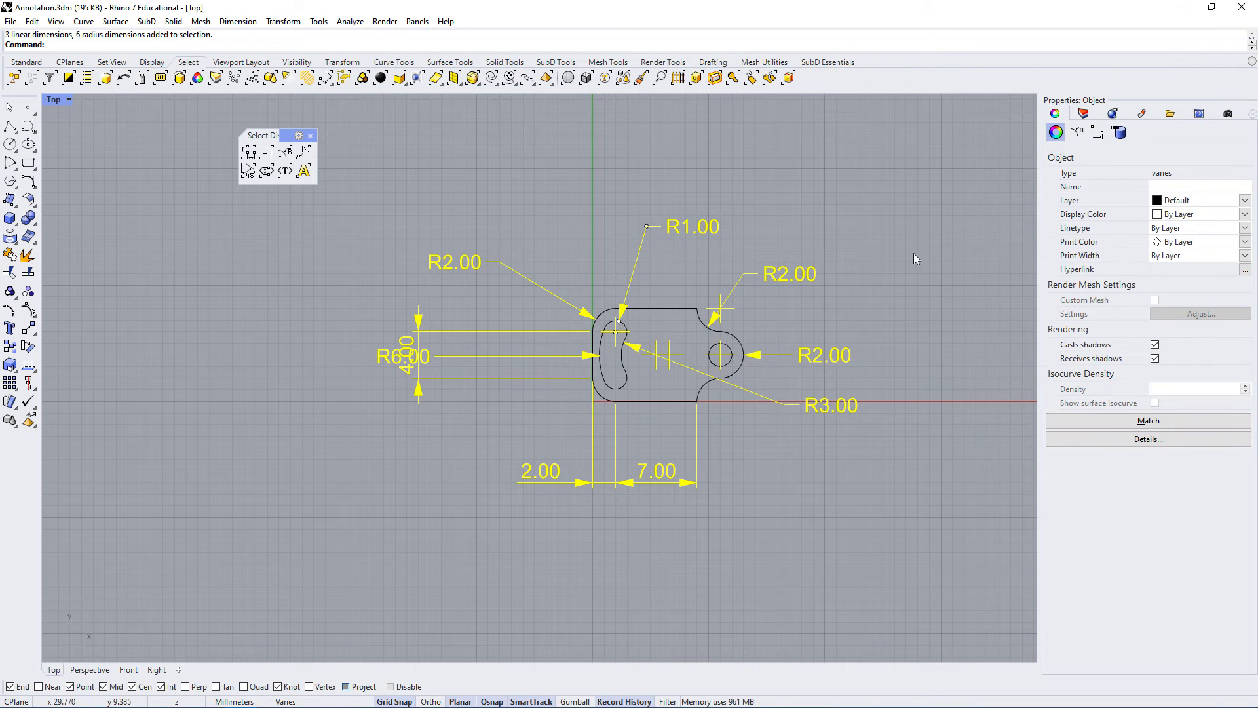
# - Reopen the Millimeter Small style for editing and set its model space scale to 1
pyautogui.moveTo(717, 418); pyautogui.dragTo(704, 439, button='right')
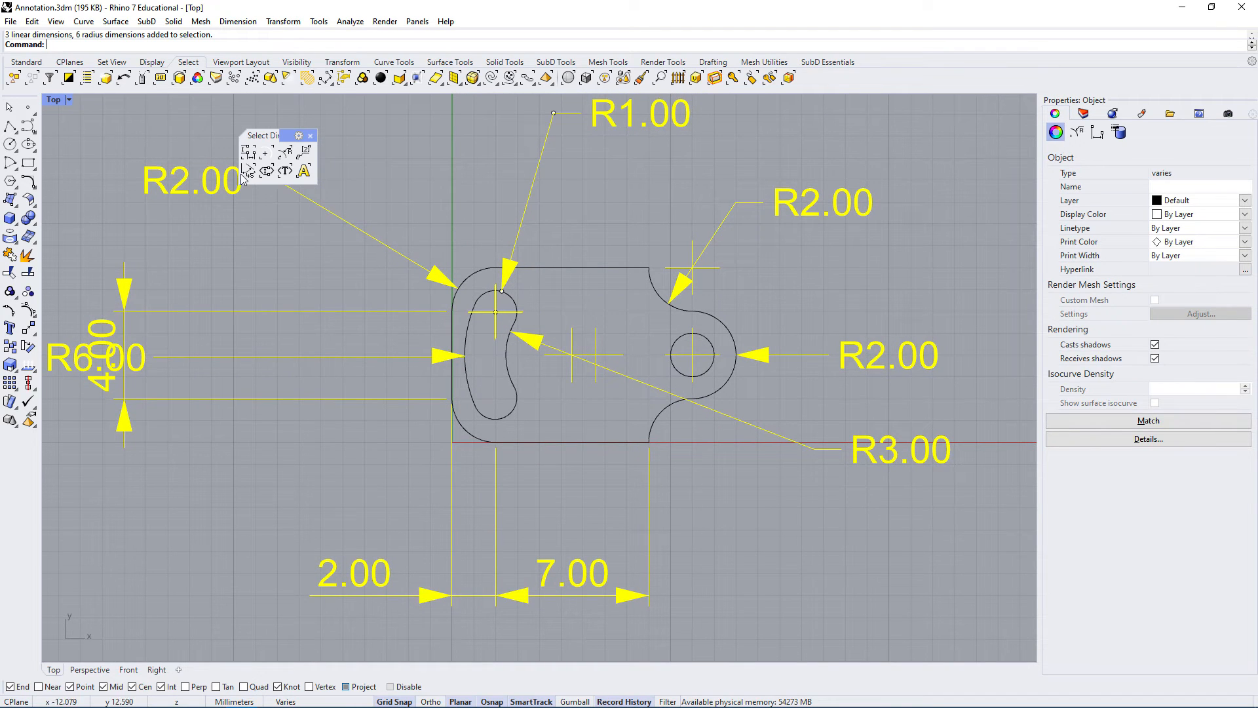
pyautogui.click(1077, 132)
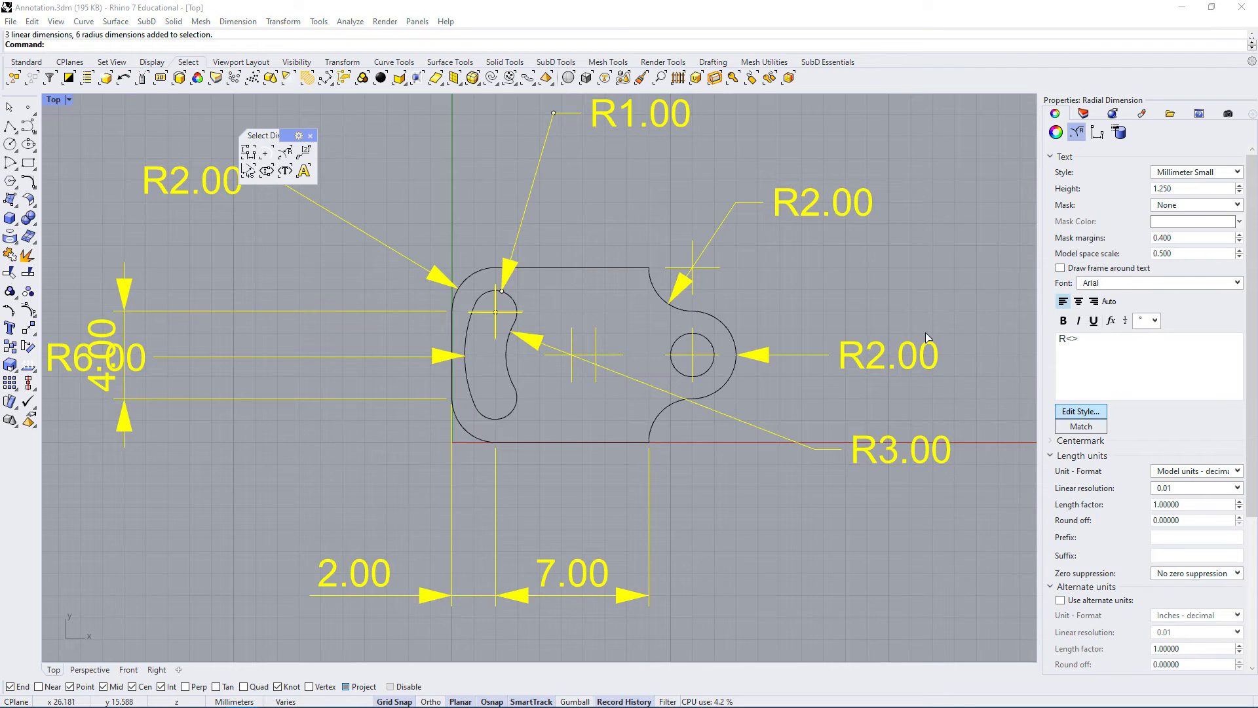
pyautogui.click(1075, 411)
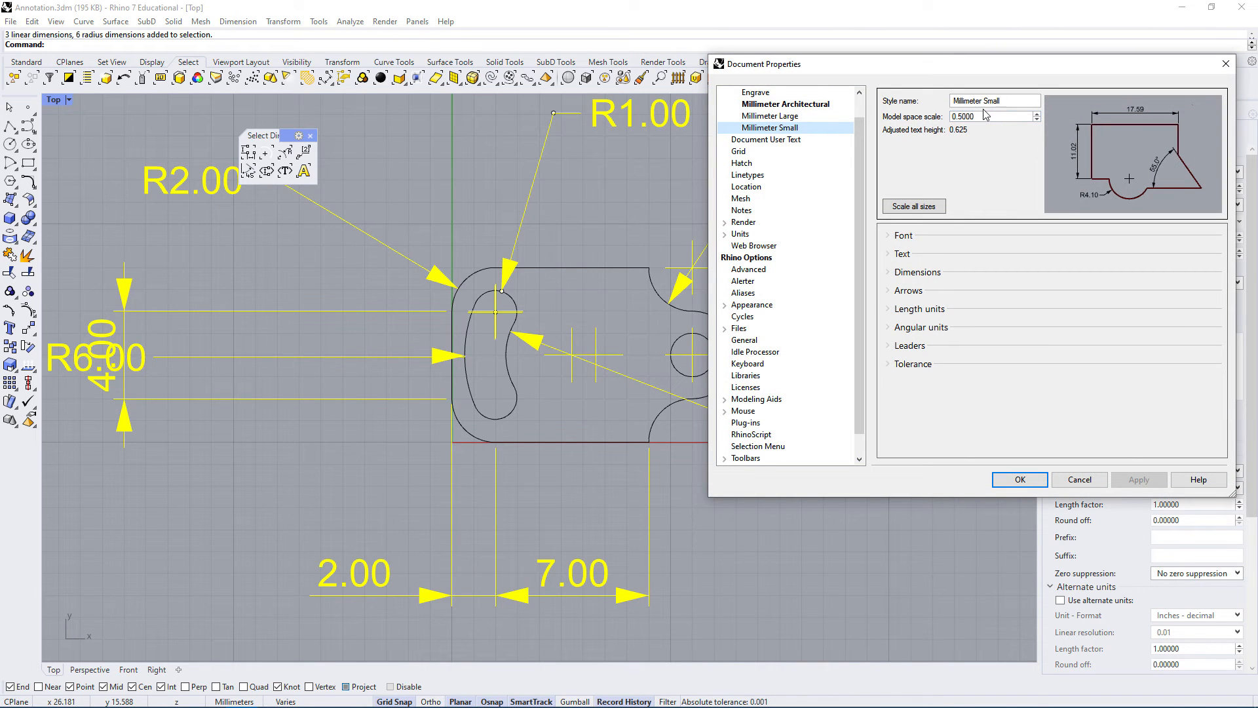
pyautogui.moveTo(987, 117); pyautogui.dragTo(950, 120)
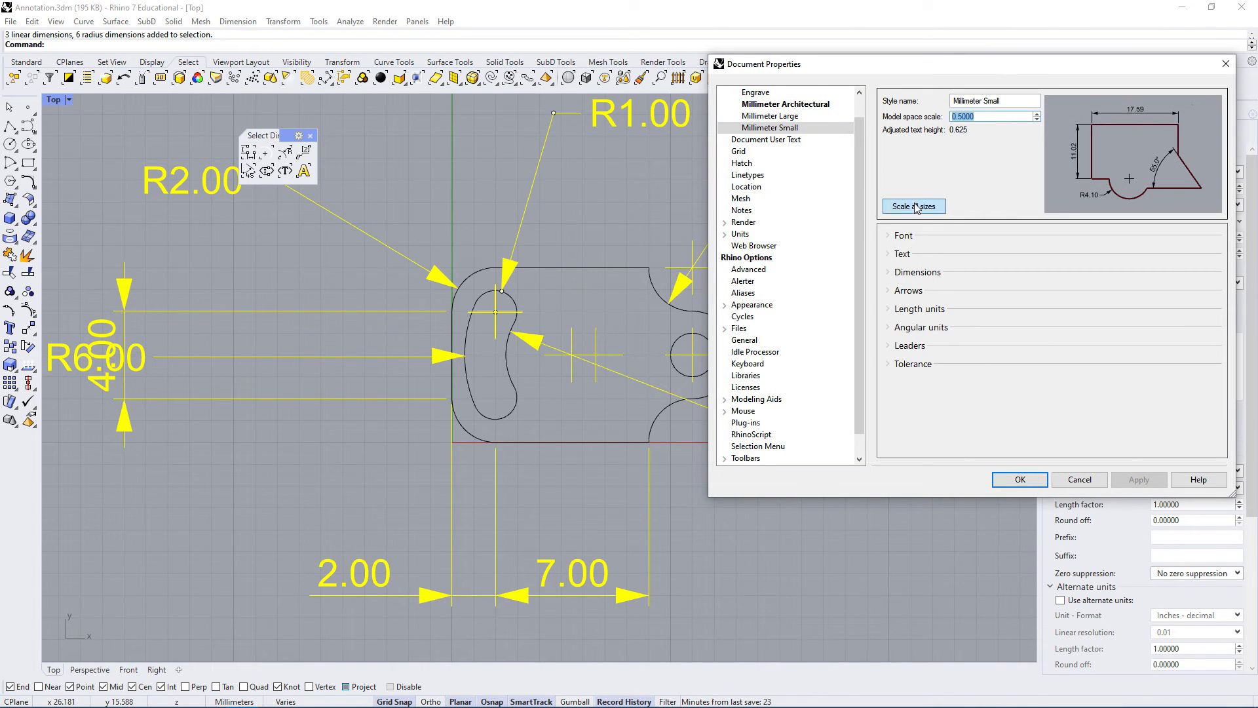
pyautogui.write('1')
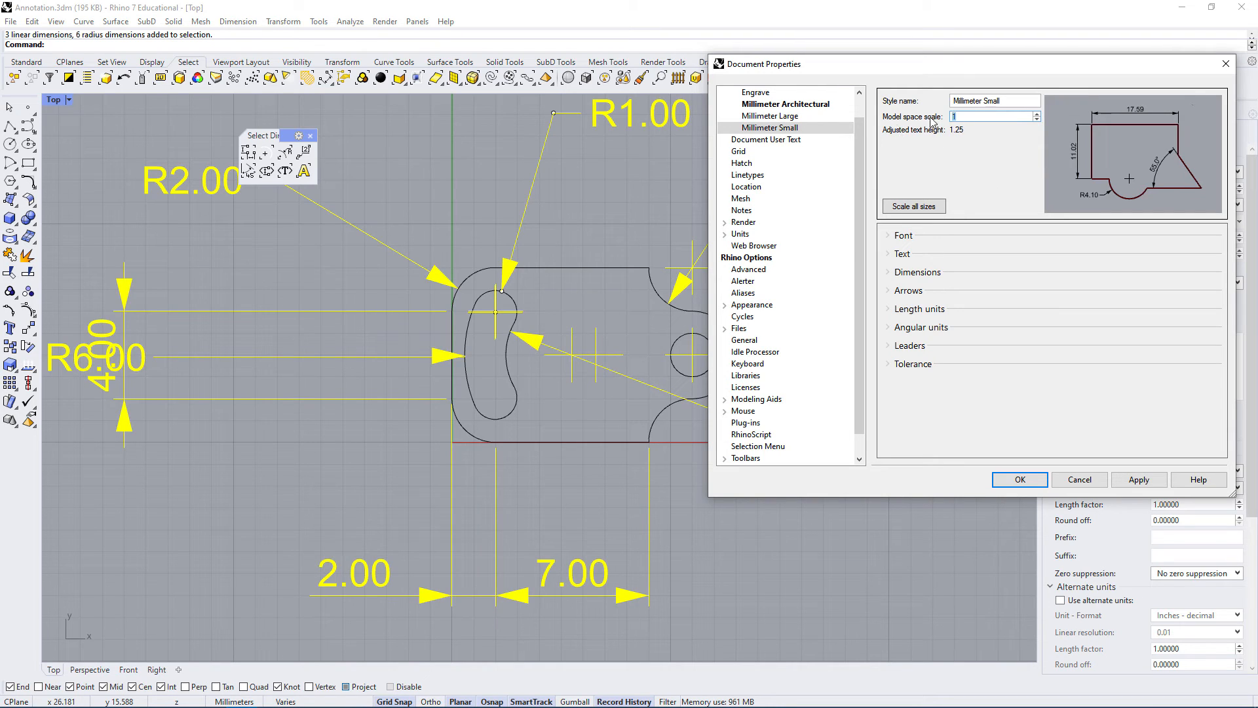
# - Scale all sizes of the Millimeter Small style by a factor of 0.5 and apply the style changes
pyautogui.click(924, 211)
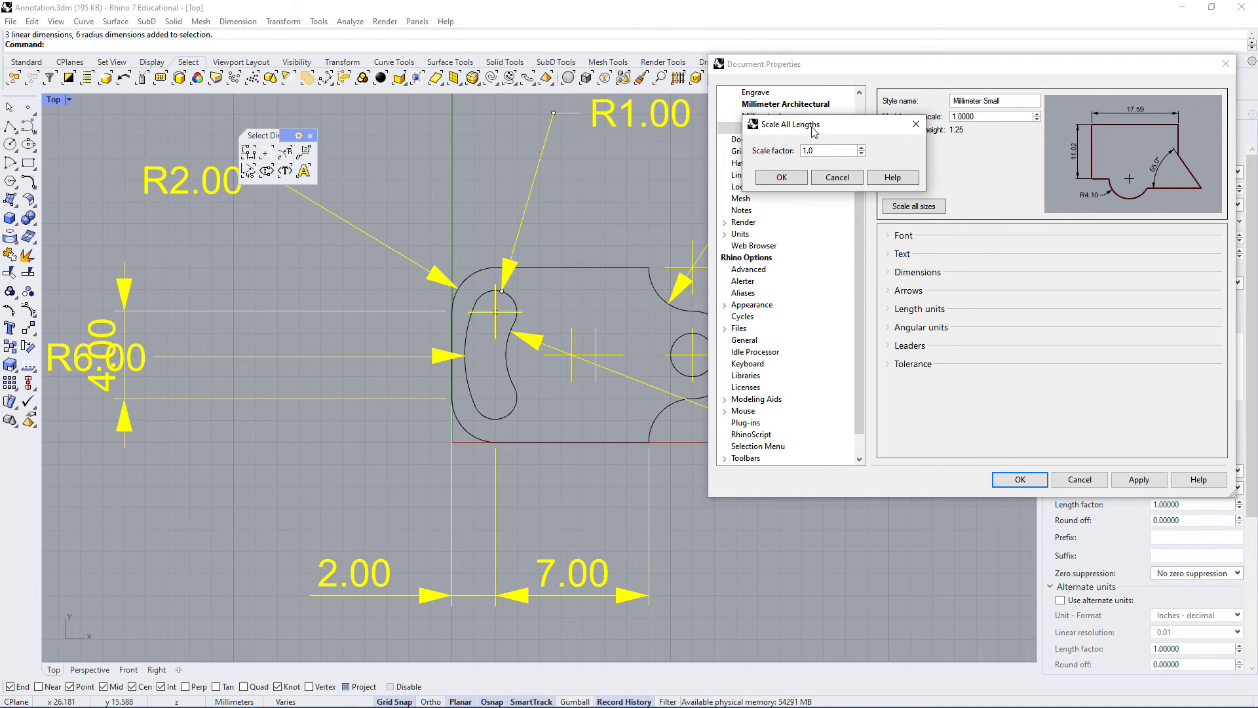
pyautogui.moveTo(832, 150); pyautogui.dragTo(762, 156)
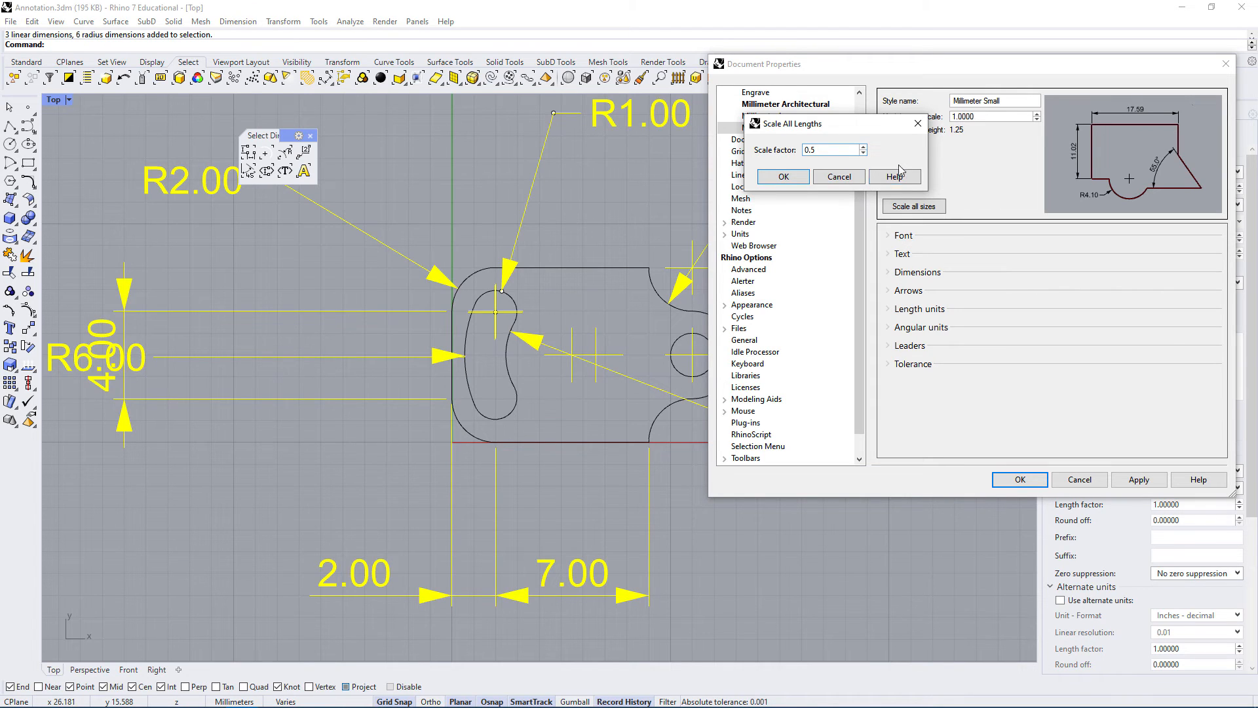
pyautogui.click(785, 178)
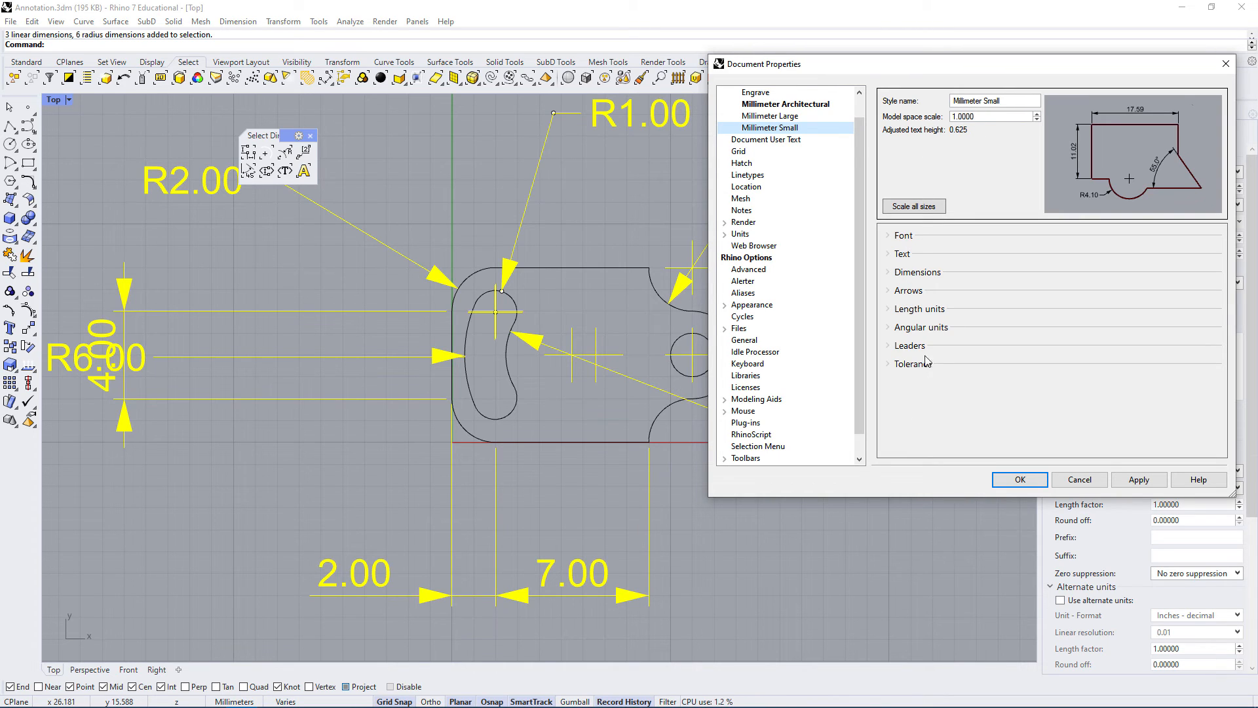
pyautogui.click(1147, 480)
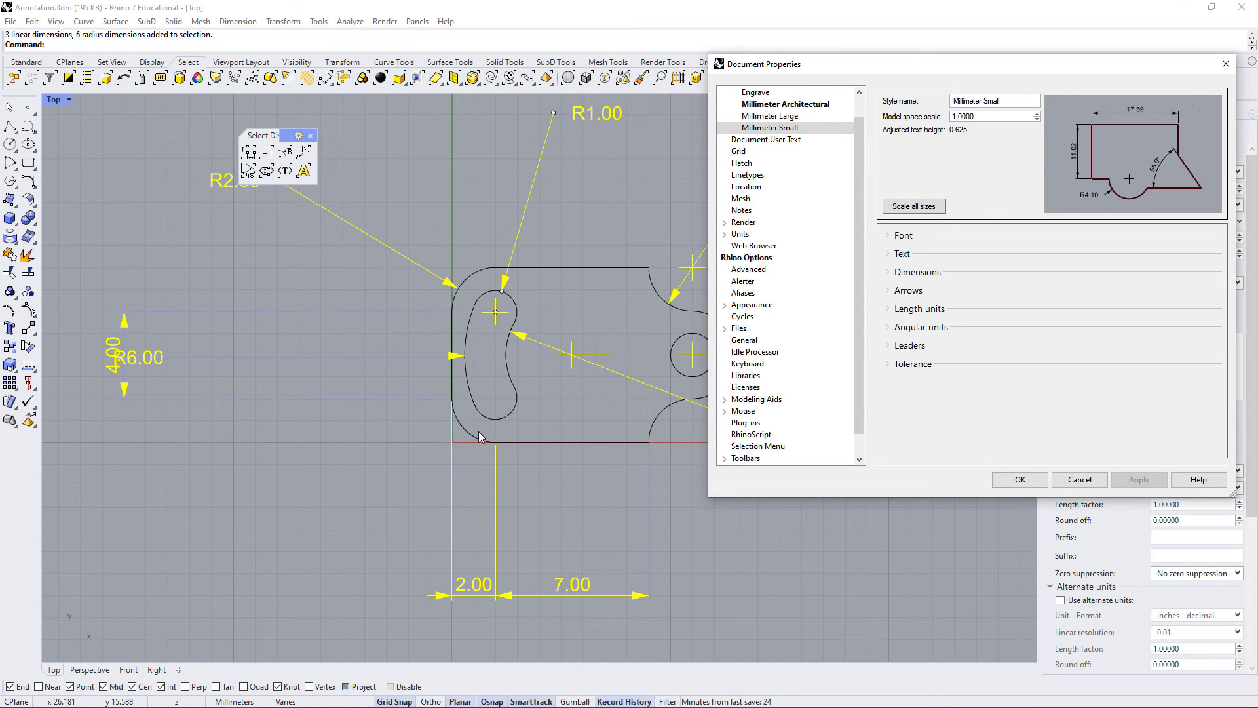
pyautogui.click(1022, 481)
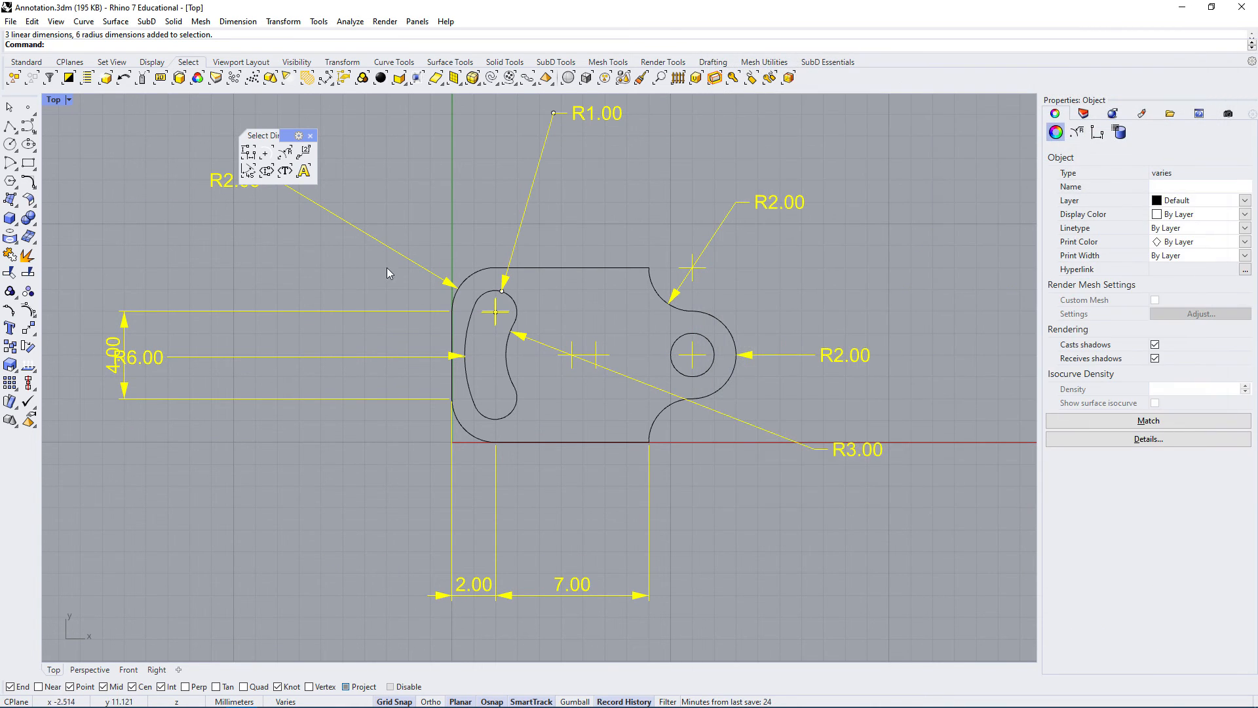
# - Clear the selection and move the R3.00 dimension's text slightly up and closer to the part
pyautogui.scroll(-2, 618, 359)
pyautogui.click(847, 301)
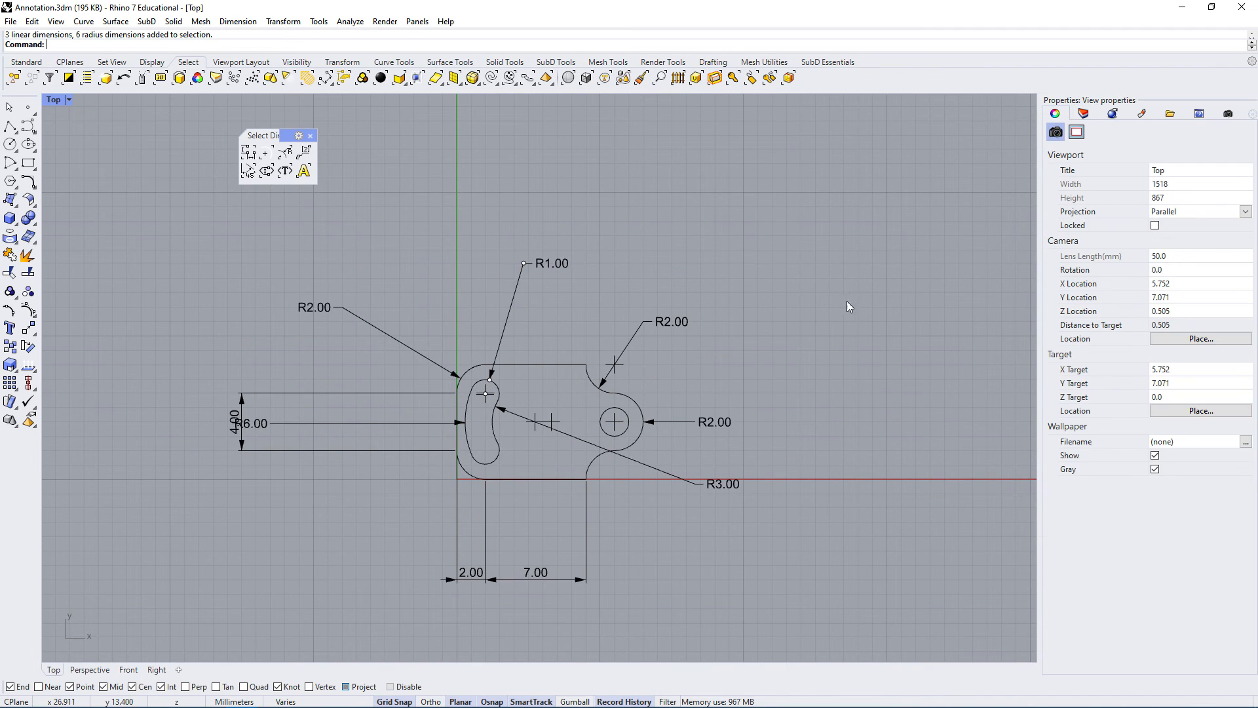
pyautogui.click(721, 484)
pyautogui.moveTo(717, 484)
pyautogui.mouseDown()
pyautogui.moveTo(598, 524)
pyautogui.moveTo(819, 477)
pyautogui.moveTo(659, 427)
pyautogui.moveTo(639, 352)
pyautogui.moveTo(694, 483)
pyautogui.moveTo(687, 465)
pyautogui.mouseUp()
pyautogui.scroll(4, 560, 462)
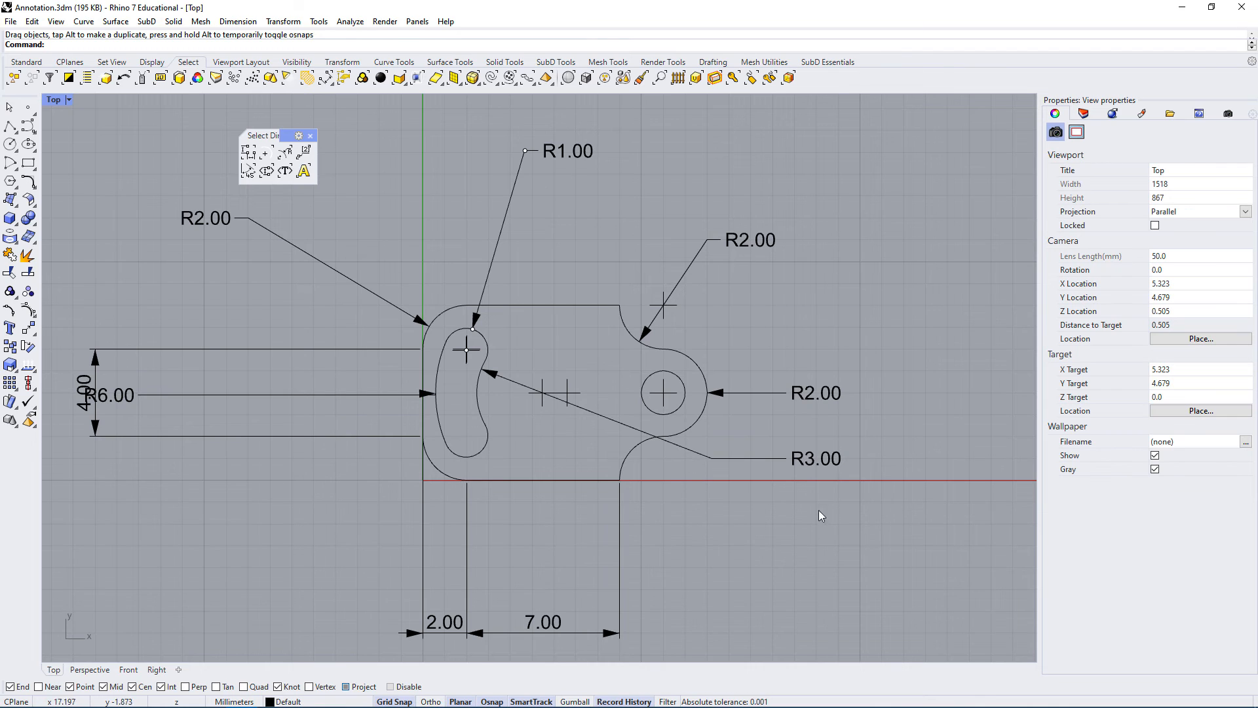
# - Change the font of the R3.00 dimension's annotation style, Millimeter Small, to Calibri and apply it
pyautogui.click(801, 464)
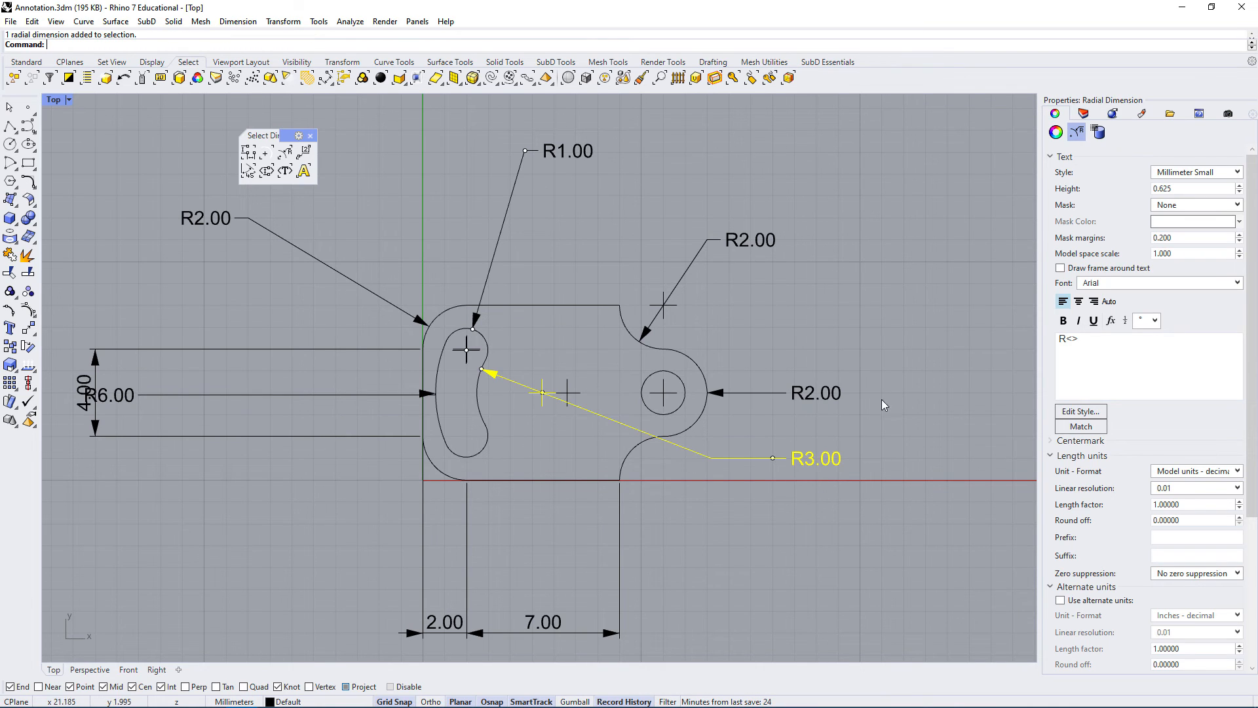
pyautogui.click(1083, 412)
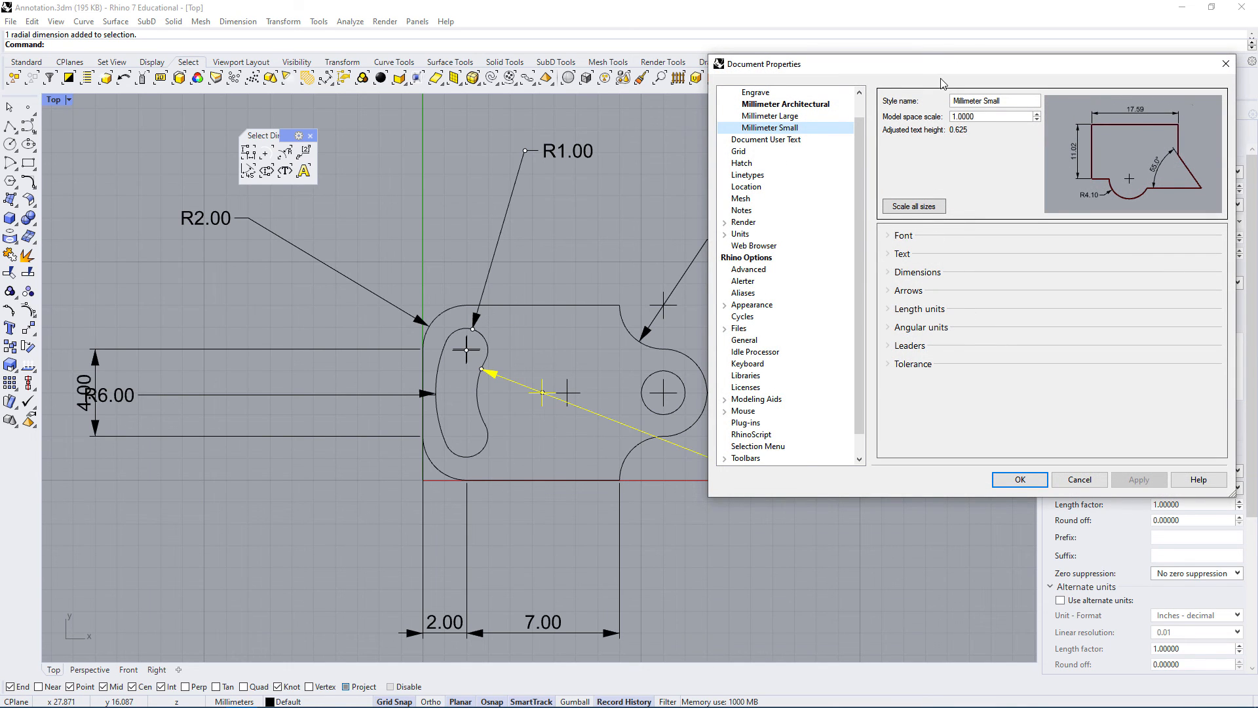
pyautogui.moveTo(944, 63); pyautogui.dragTo(989, 52)
pyautogui.click(948, 223)
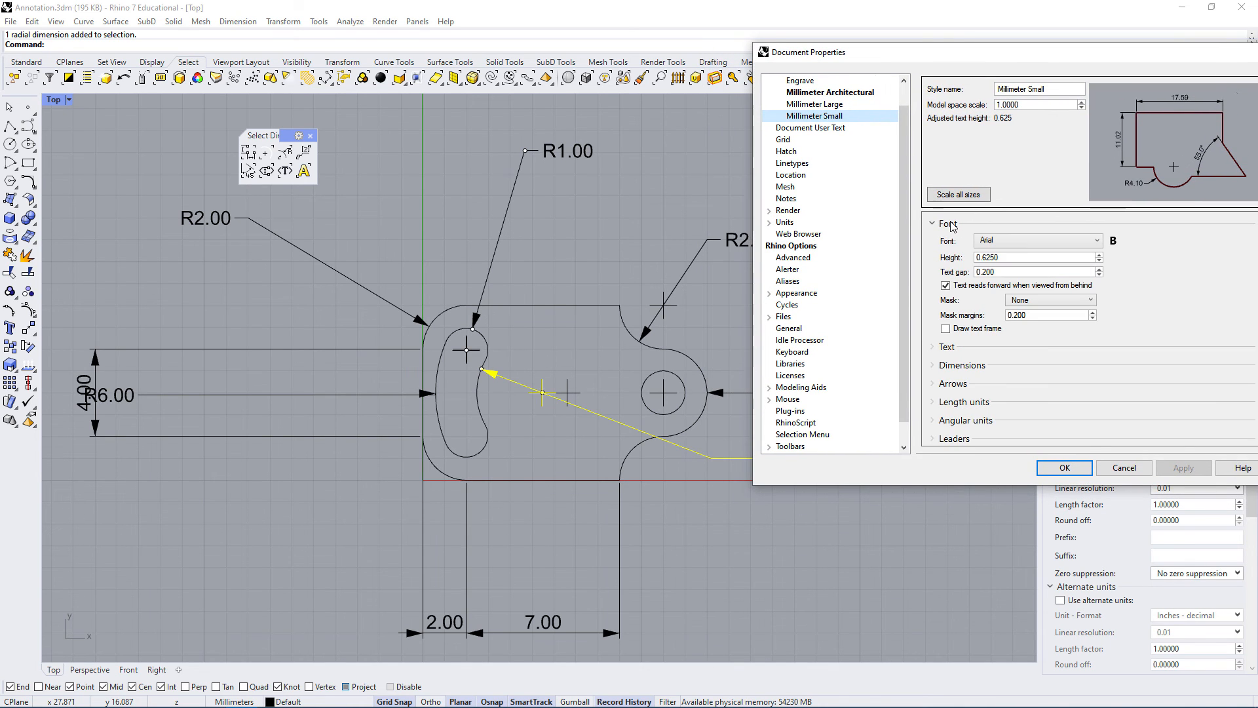
pyautogui.click(1021, 244)
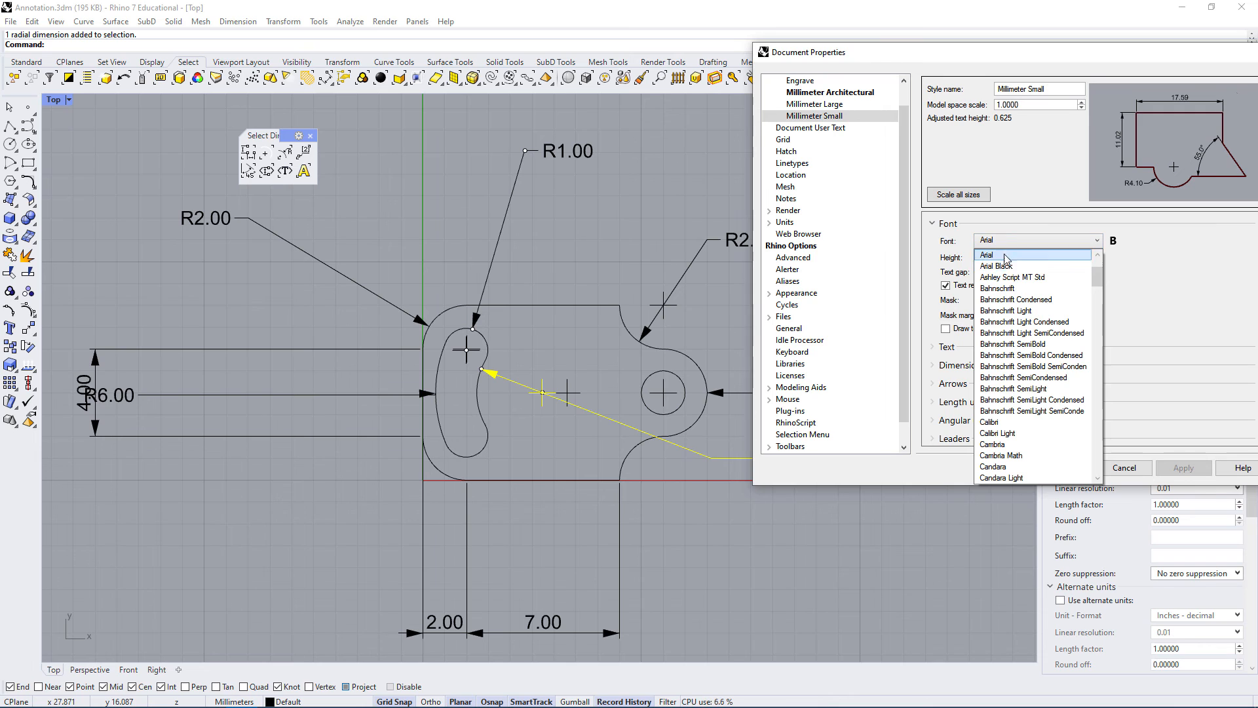
pyautogui.click(1003, 425)
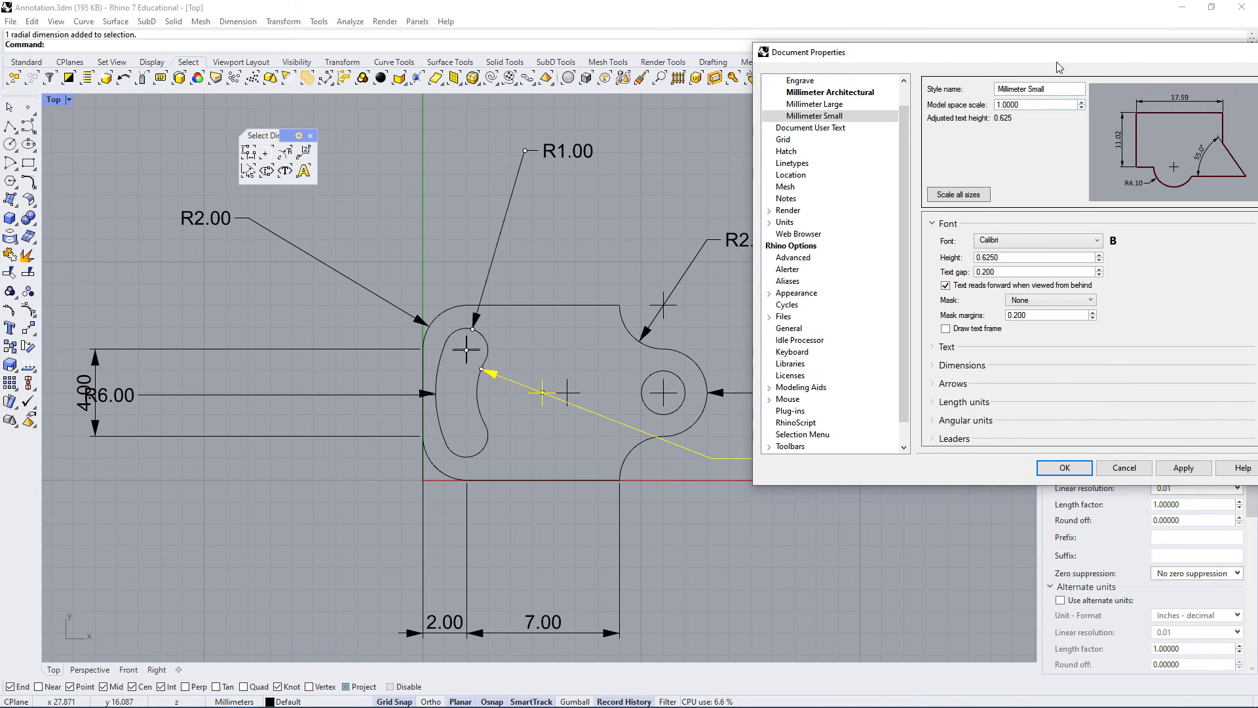
pyautogui.moveTo(1053, 50)
pyautogui.mouseDown()
pyautogui.moveTo(822, 257)
pyautogui.moveTo(404, 284)
pyautogui.moveTo(456, 162)
pyautogui.mouseUp()
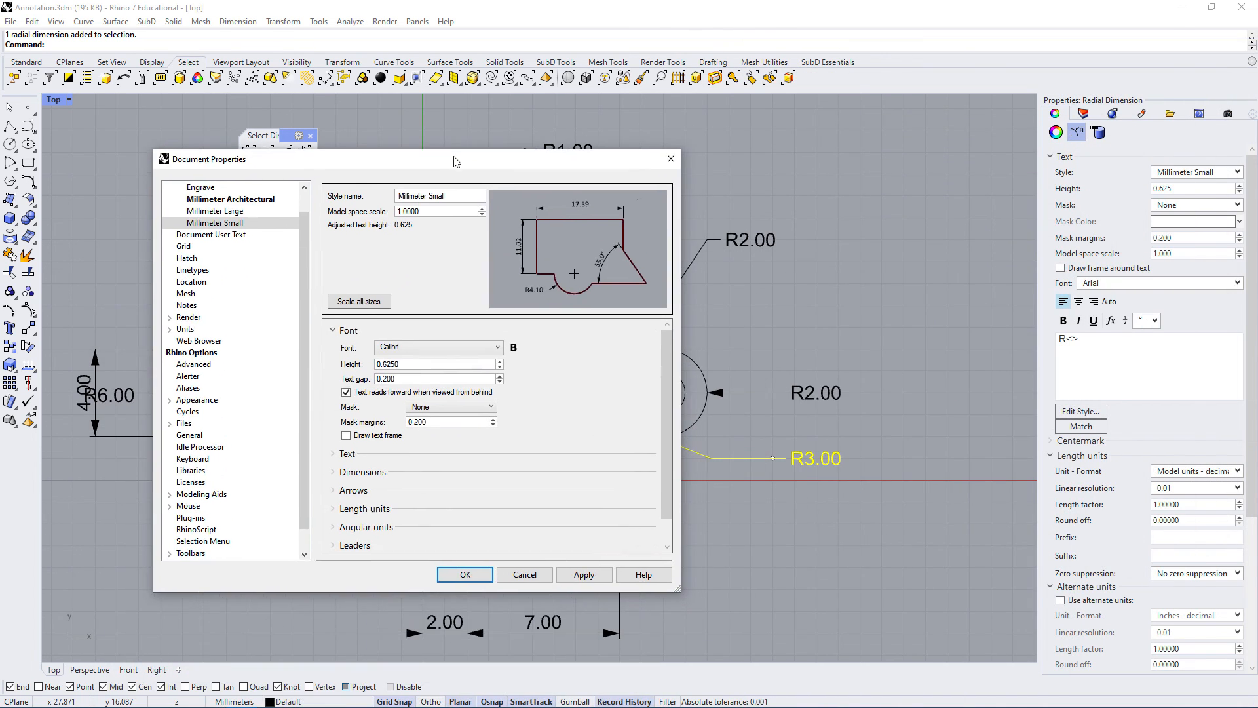
pyautogui.click(585, 575)
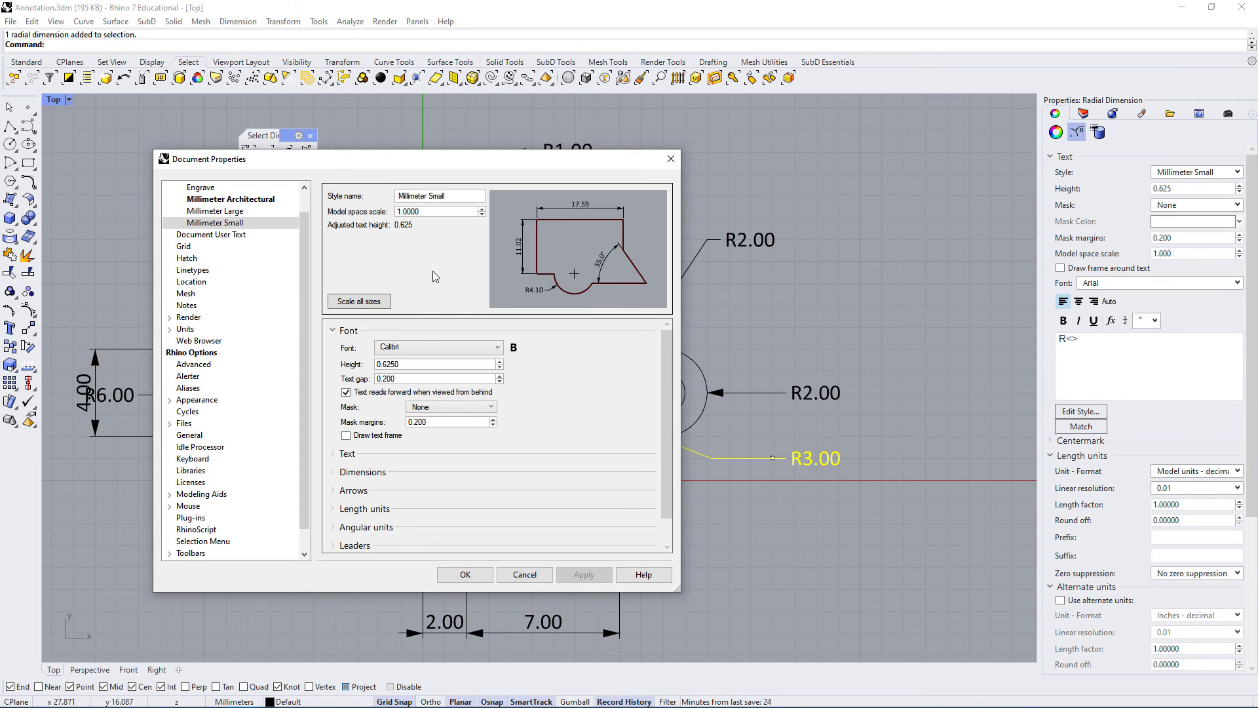
# - Scale all sizes of the Millimeter Small style by a factor of 2 and accept the style settings
pyautogui.click(368, 306)
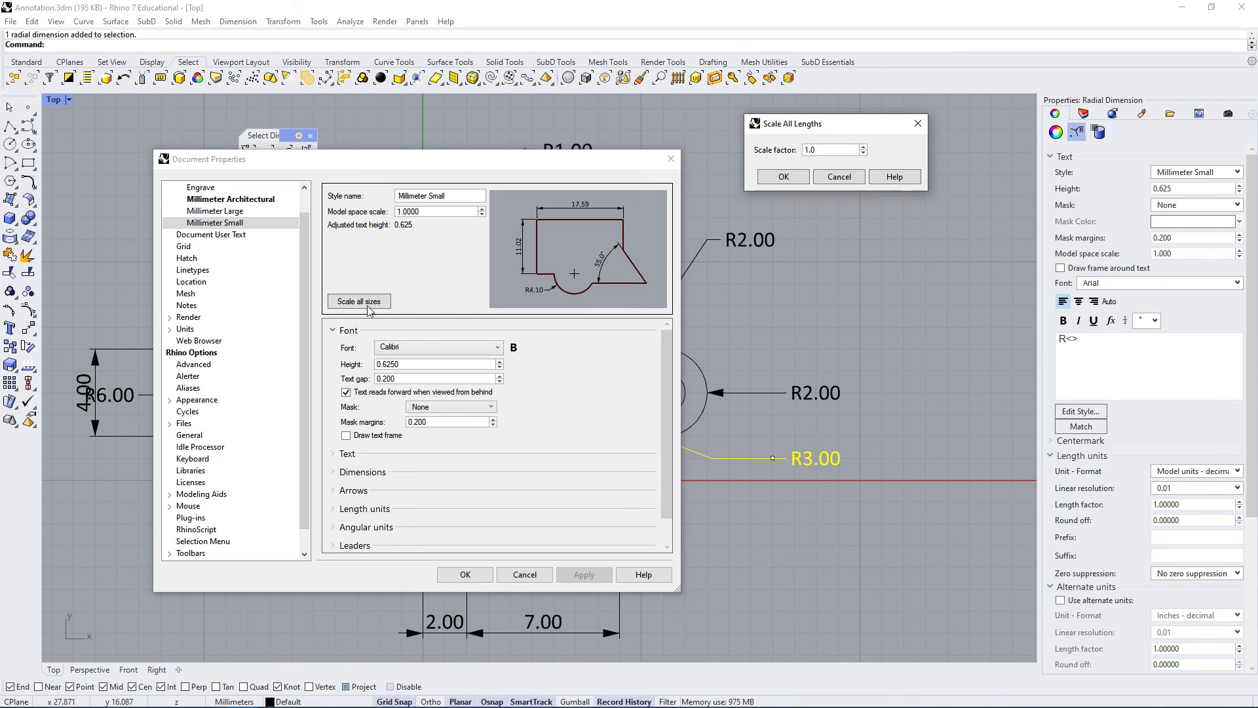
pyautogui.doubleClick(847, 152)
pyautogui.write('2')
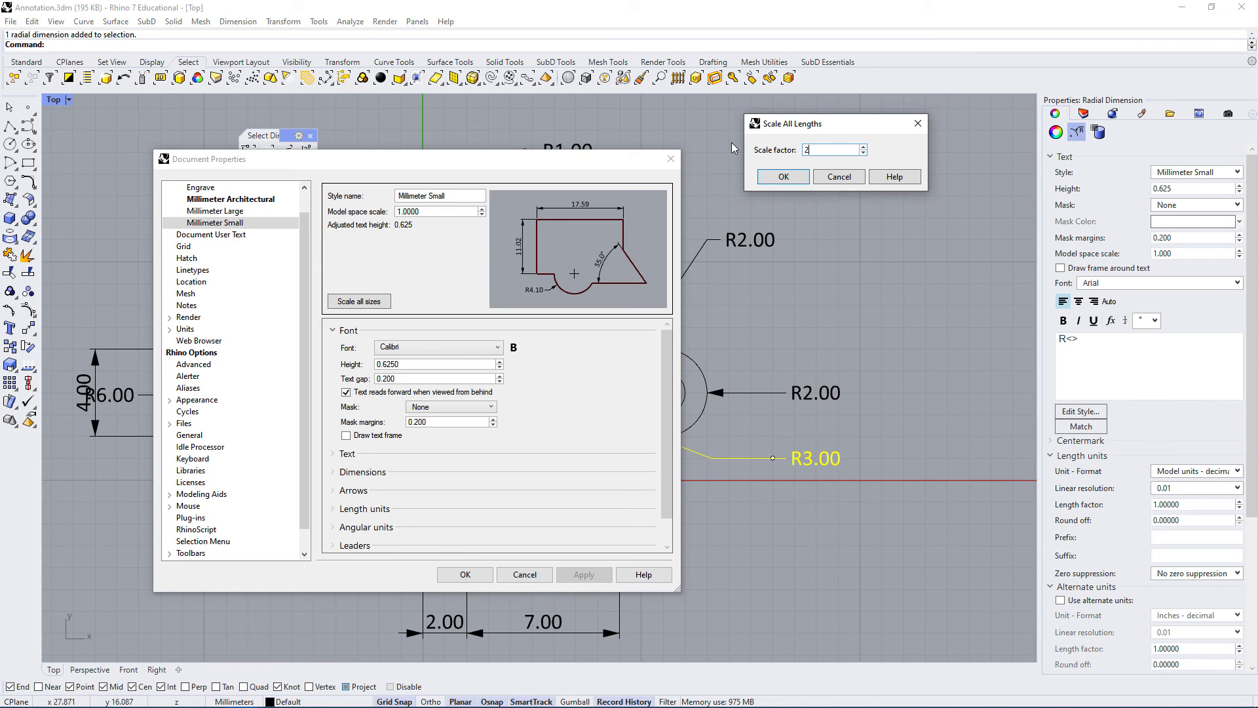
pyautogui.click(783, 177)
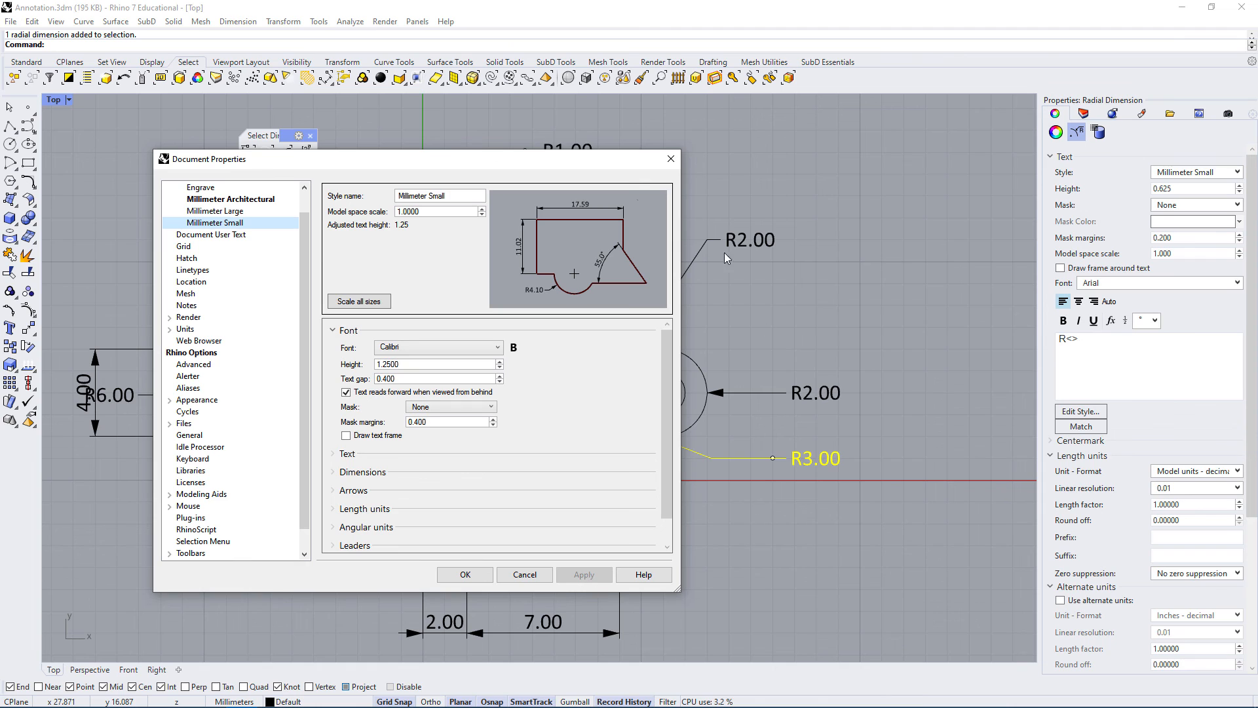
pyautogui.click(486, 581)
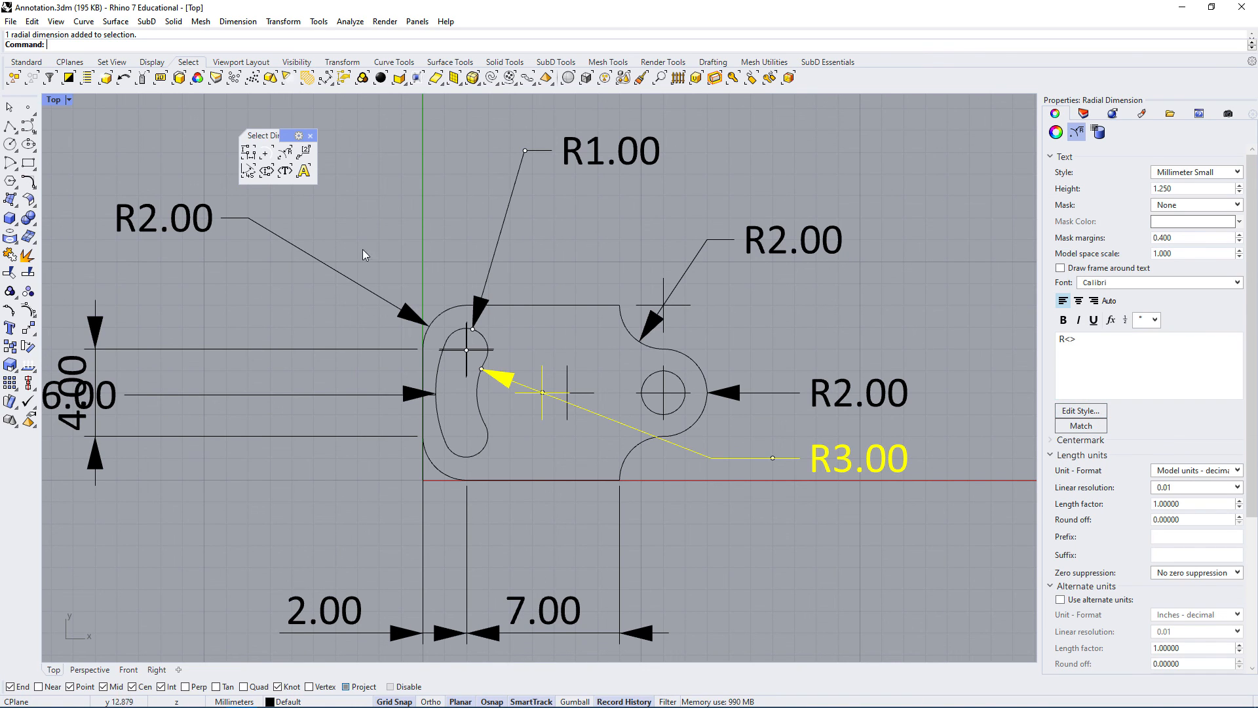
# - Reopen the Millimeter Small style settings from the R3.00 dimension
pyautogui.click(1080, 411)
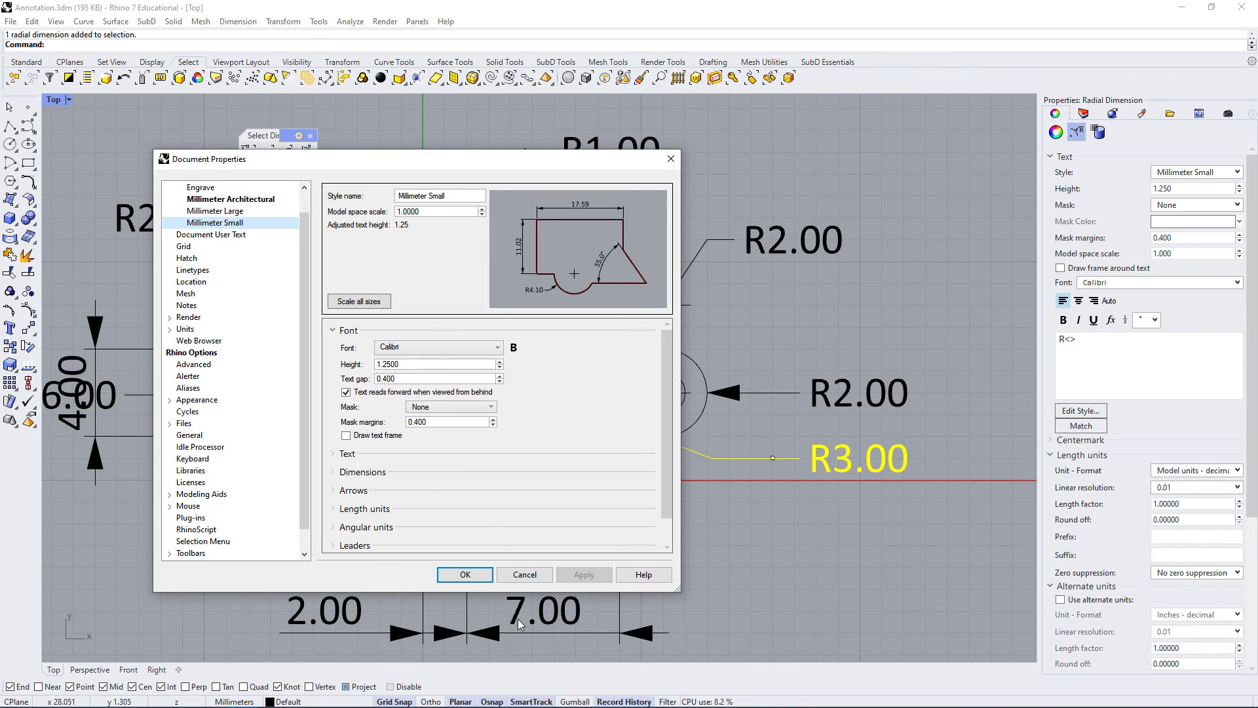
pyautogui.click(861, 262)
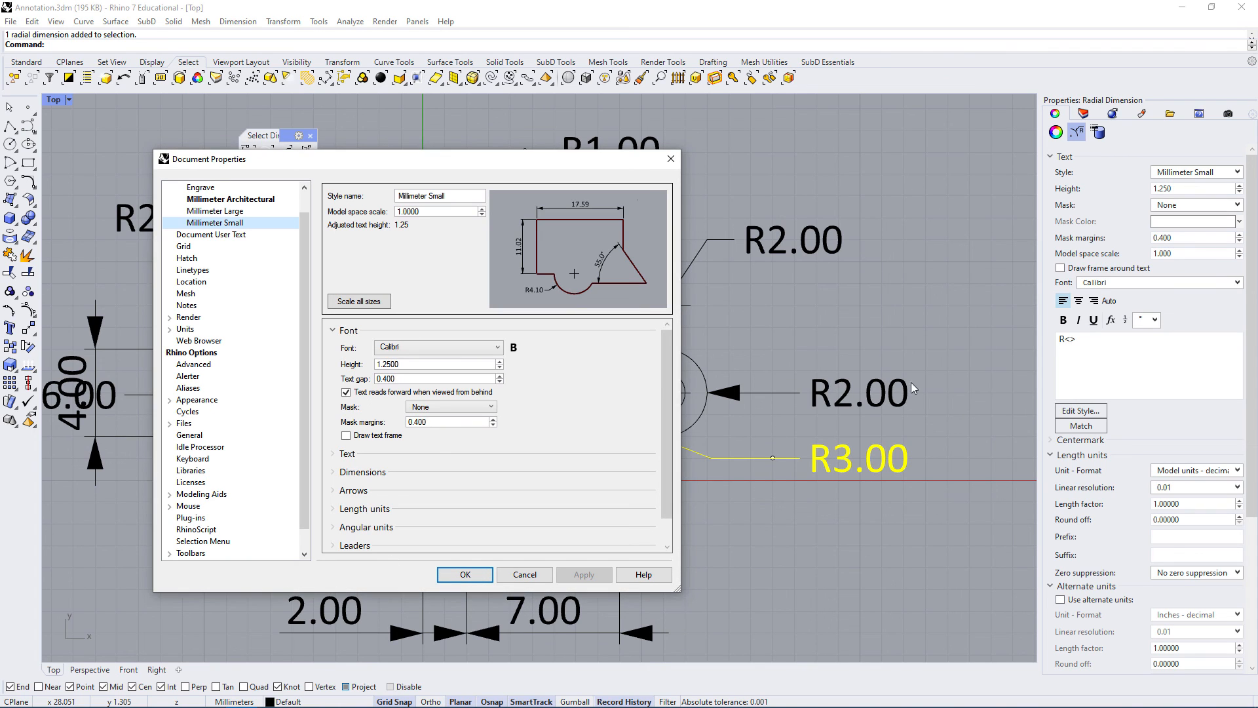